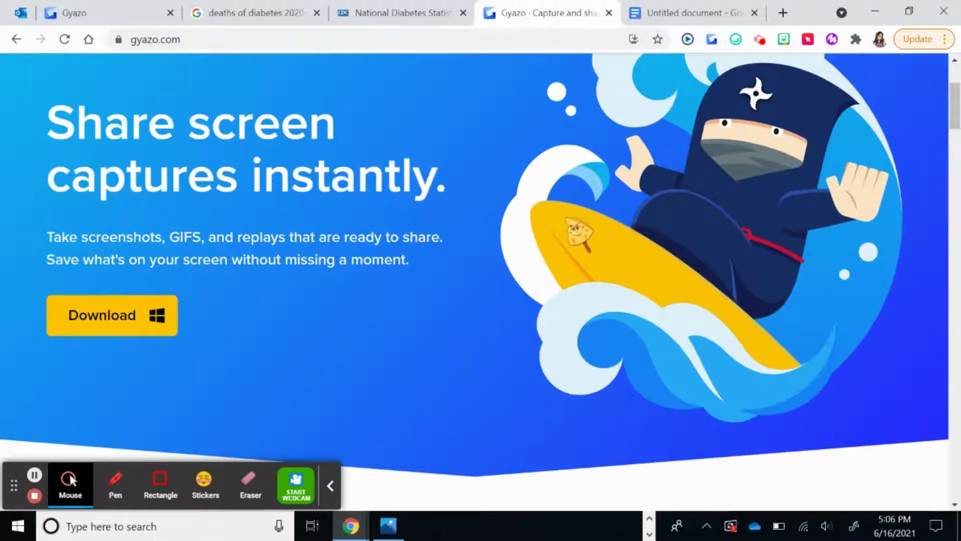
# - Minimize Chrome to reveal the desktop with the Gyazo and Gyazo GIF shortcuts
pyautogui.click(877, 9)
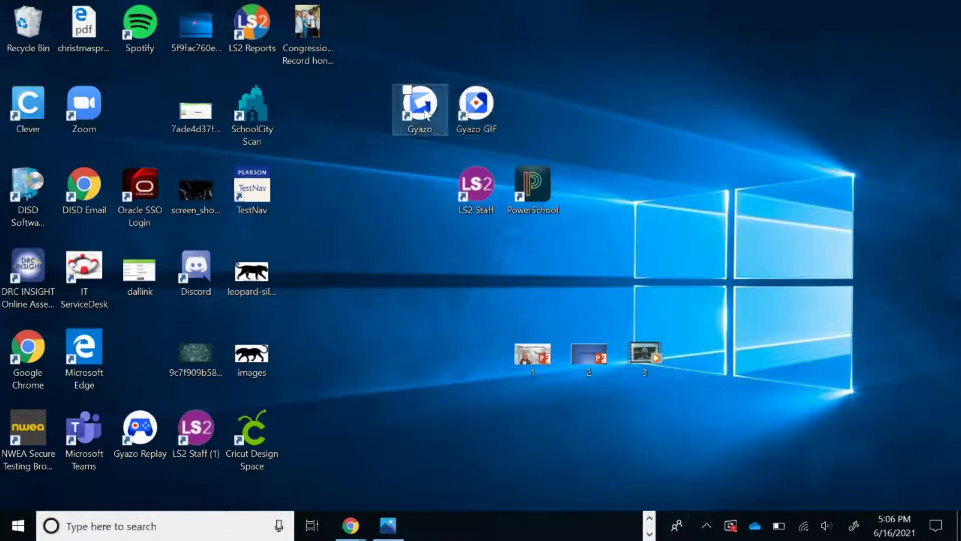
# - Pin the Gyazo GIF shortcut to the taskbar
pyautogui.rightClick(477, 111)
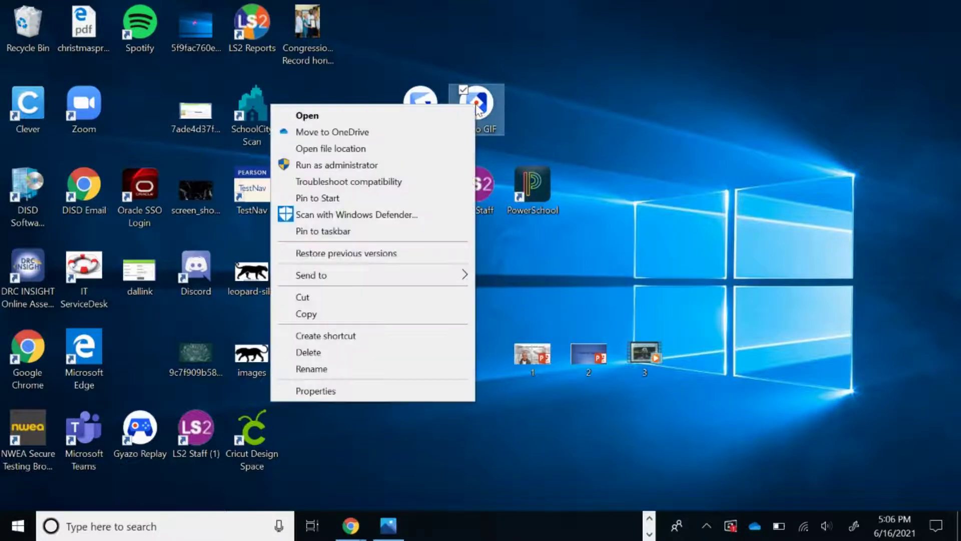
pyautogui.click(383, 233)
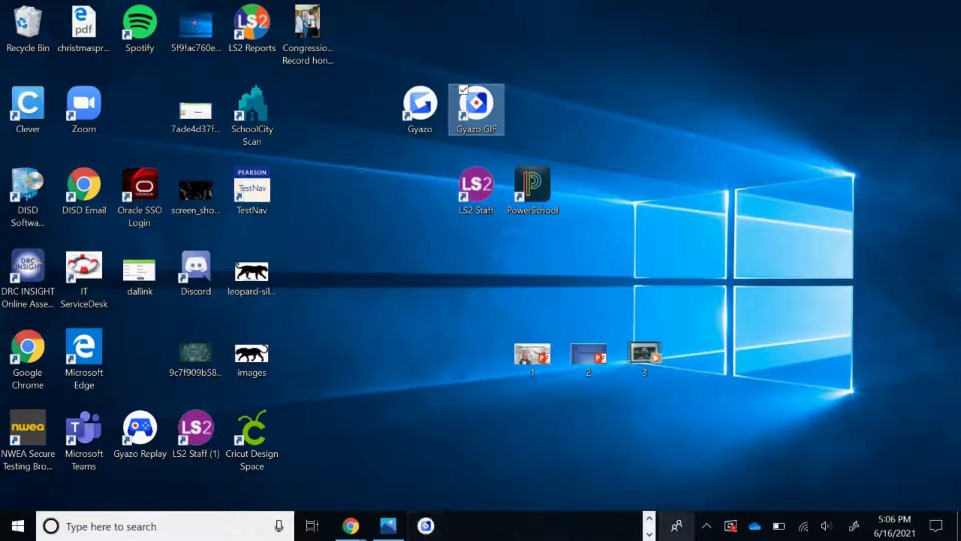
pyautogui.click(646, 535)
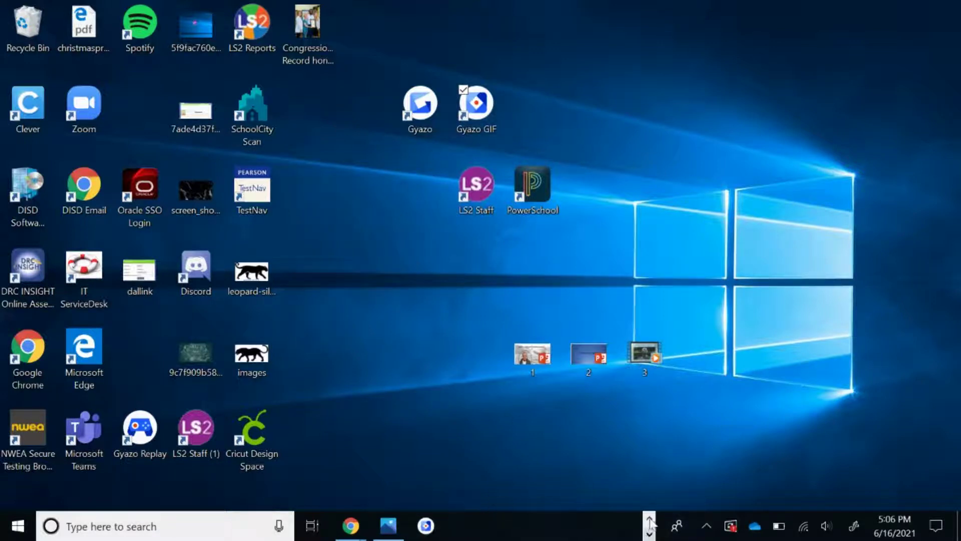
# - Start a Gyazo capture from the taskbar and then exit capture mode
pyautogui.click(650, 520)
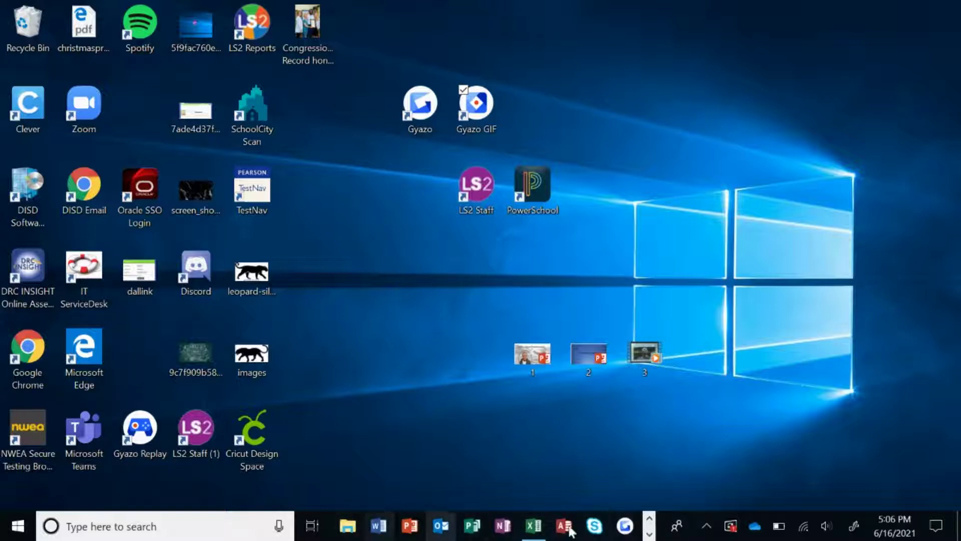
pyautogui.click(623, 524)
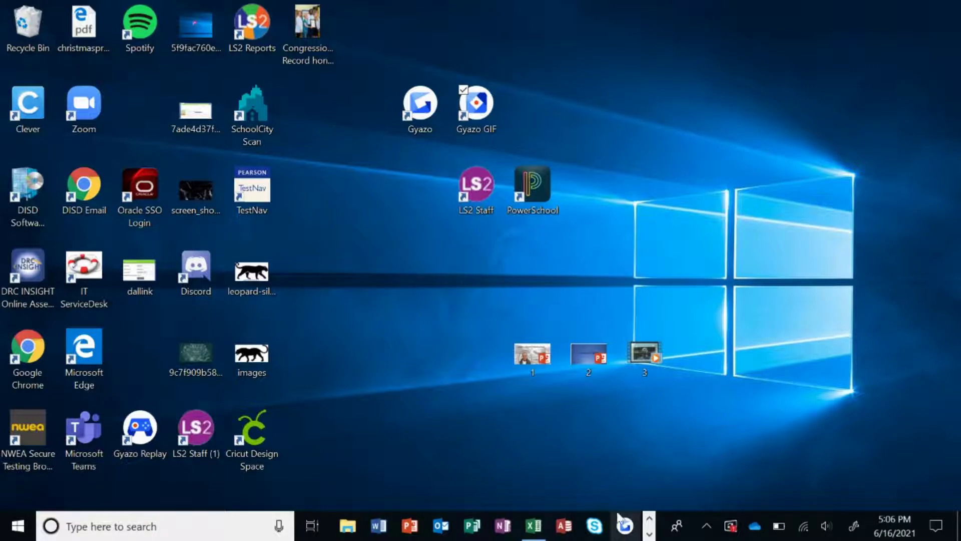
pyautogui.rightClick(608, 467)
pyautogui.click(623, 458)
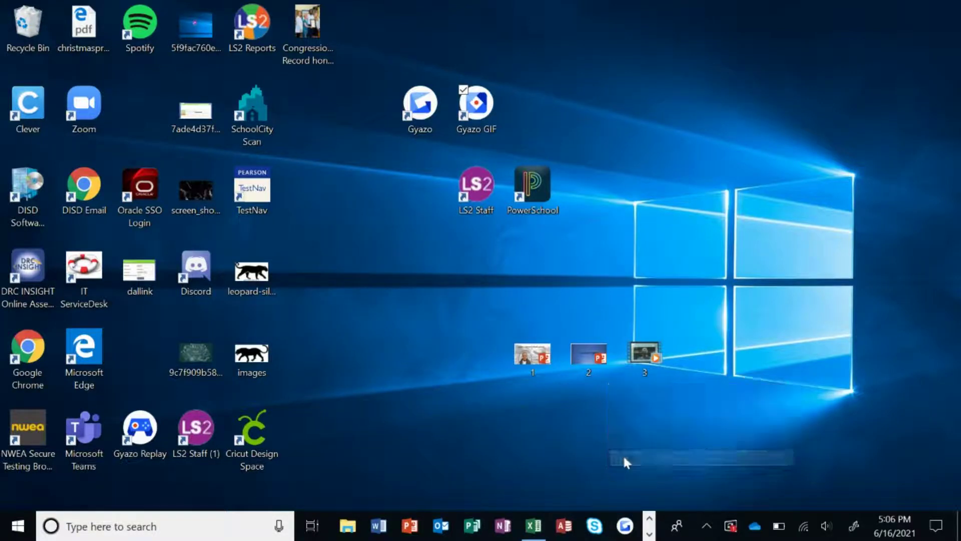
# - Close the Photos window, exit Gyazo capture mode, and restore Chrome on gyazo.com
pyautogui.click(650, 534)
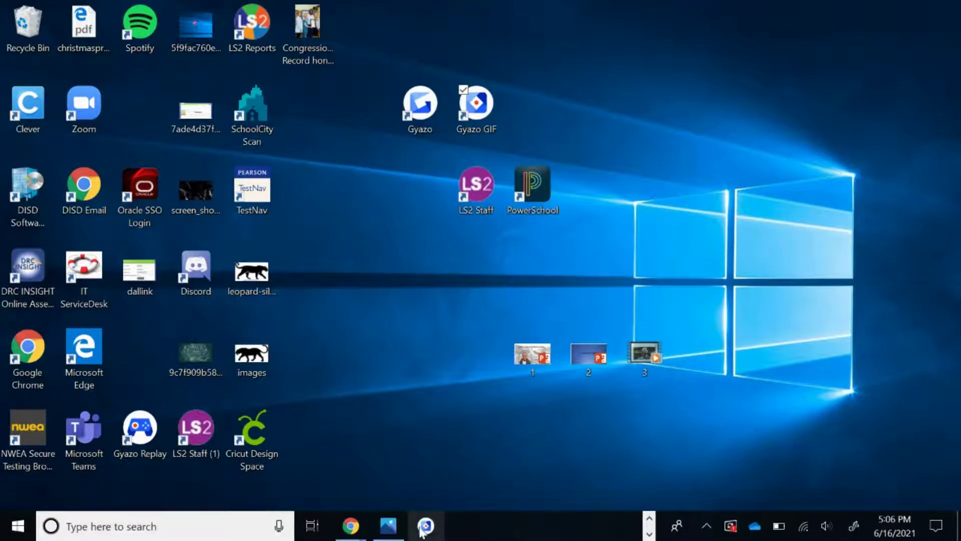
pyautogui.moveTo(388, 526)
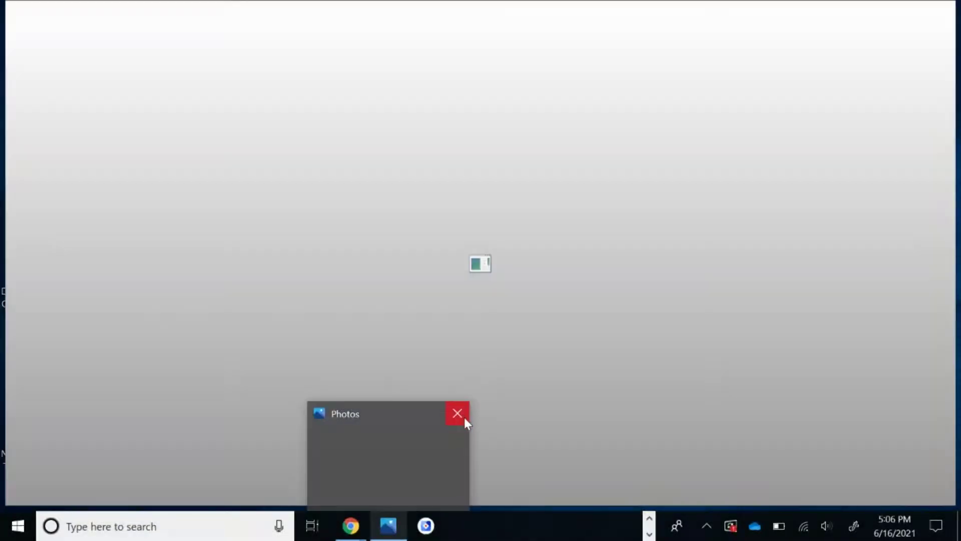
pyautogui.click(465, 419)
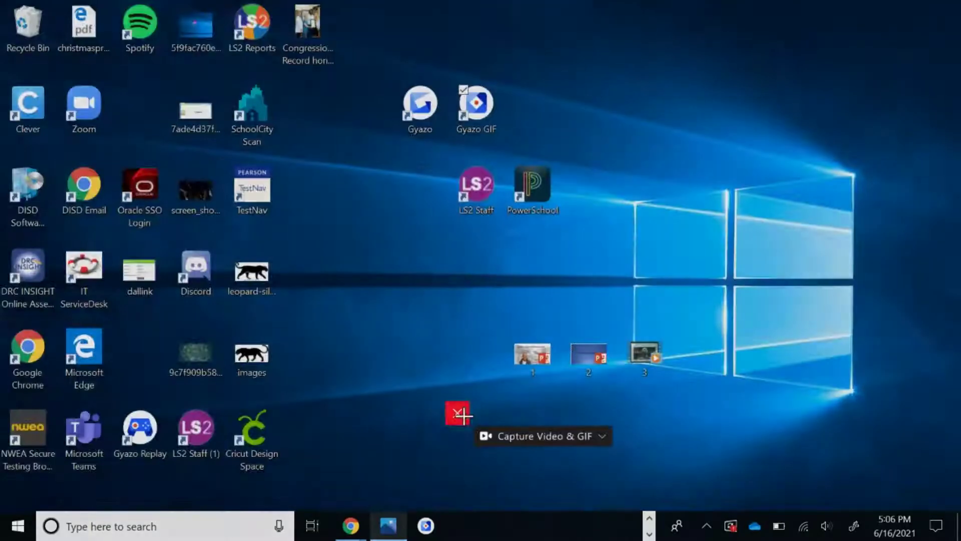
pyautogui.rightClick(452, 401)
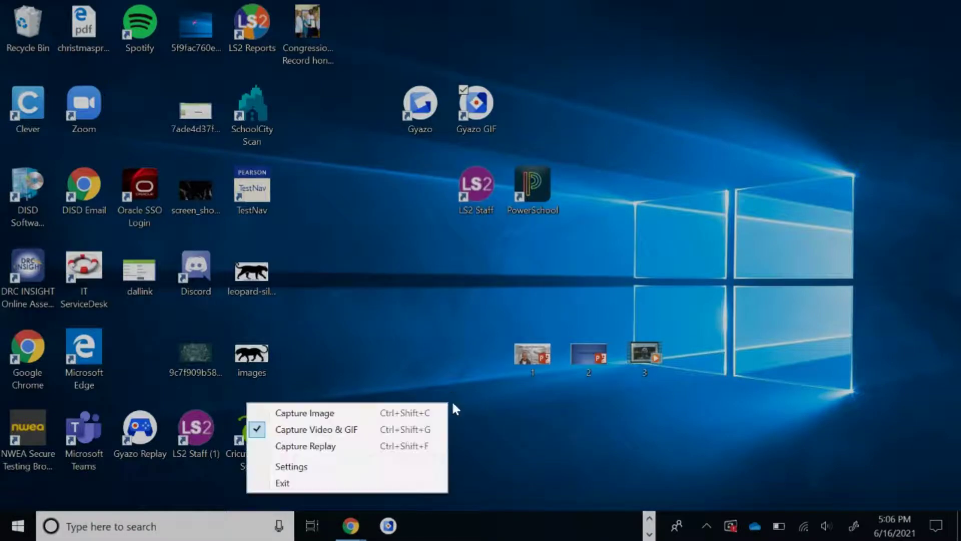
pyautogui.click(326, 484)
pyautogui.moveTo(349, 531)
pyautogui.click(300, 481)
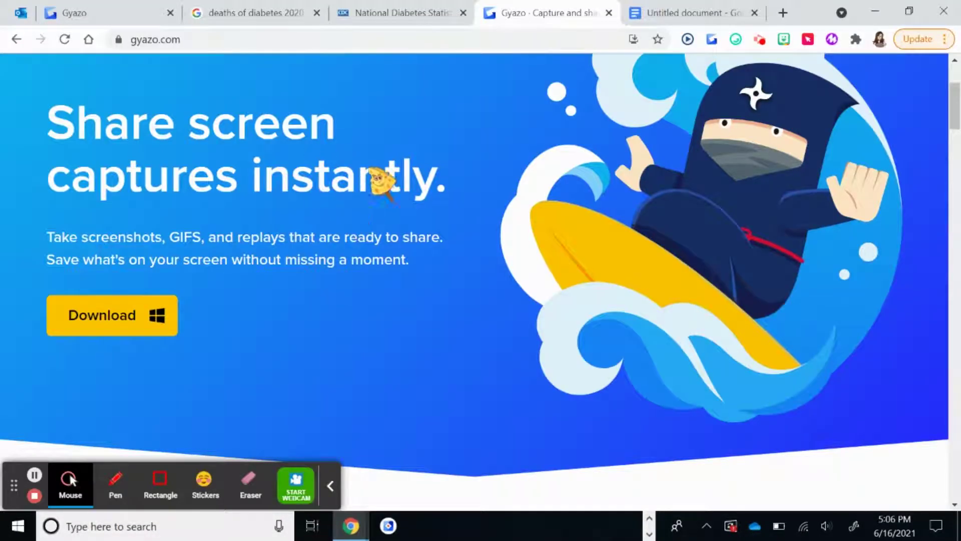
# - Switch to the CDC diabetes report PDF and scroll to the Figure 2 chart on page 6
pyautogui.click(278, 17)
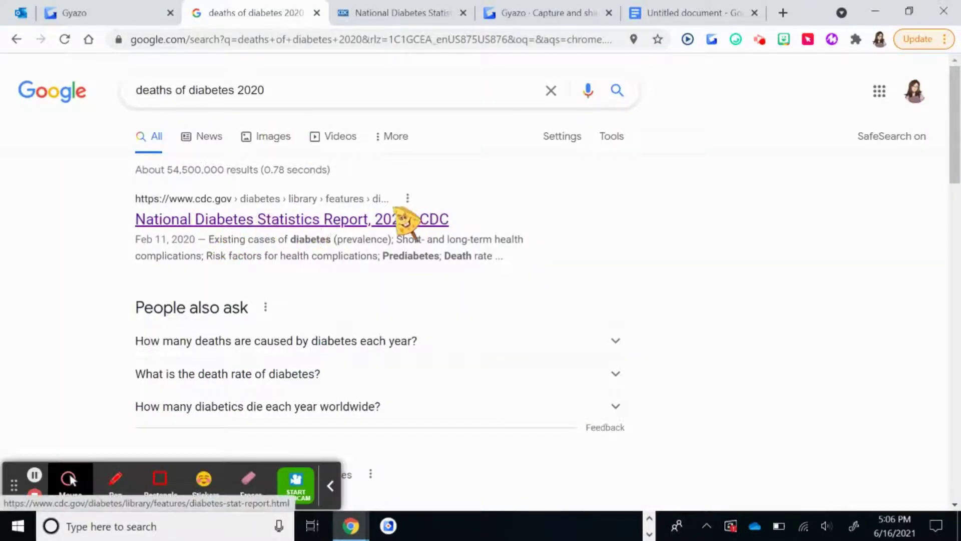
pyautogui.click(378, 13)
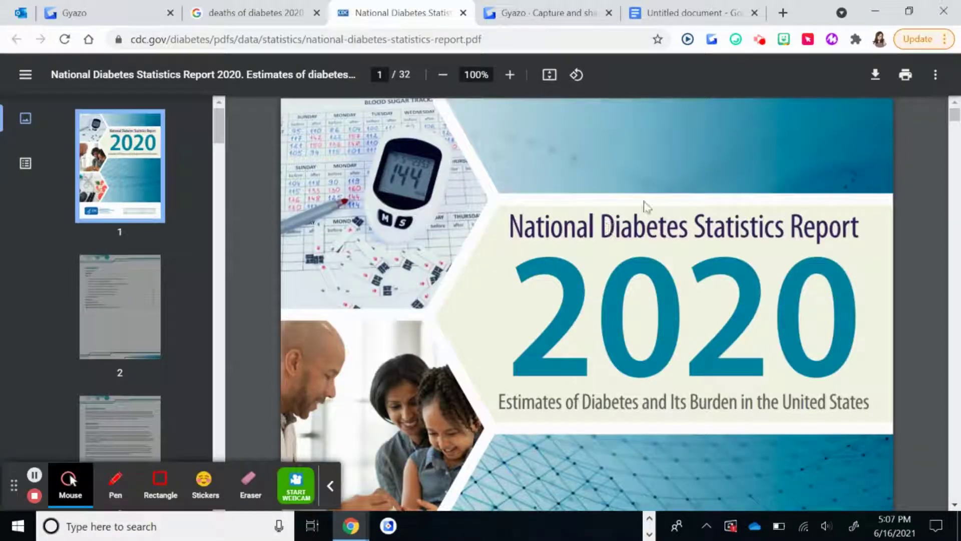
pyautogui.scroll(-15, 644, 202)
pyautogui.scroll(-20, 586, 301)
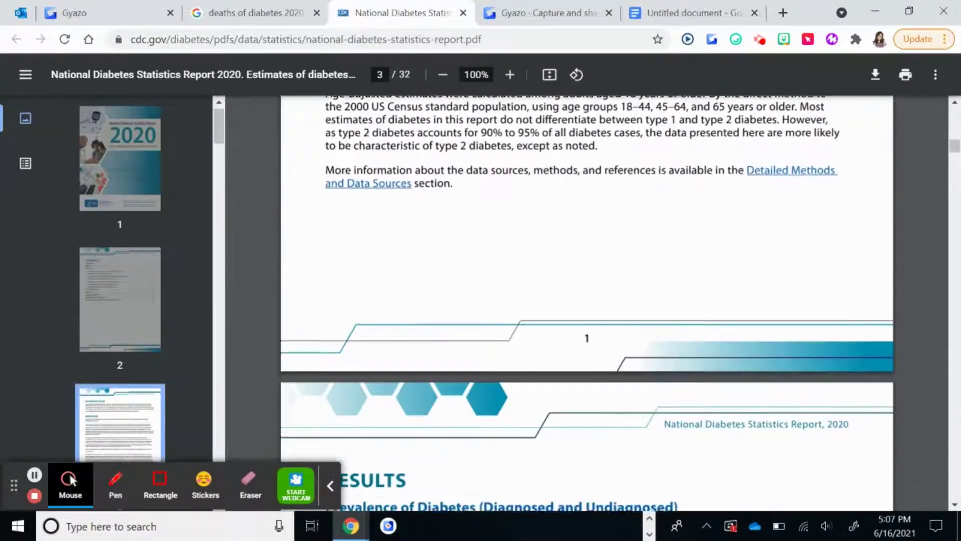
pyautogui.scroll(-20, 587, 301)
pyautogui.scroll(-20, 586, 300)
pyautogui.scroll(-11, 587, 301)
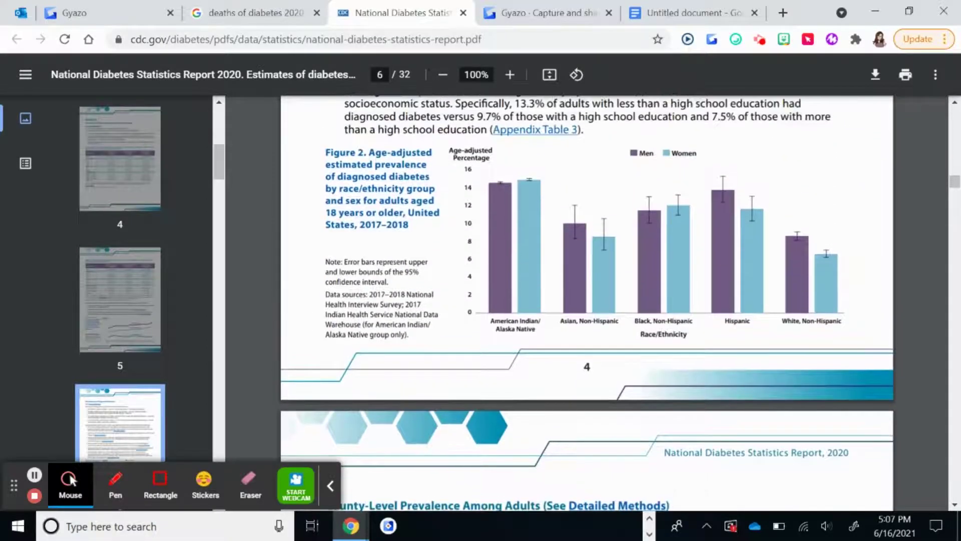
pyautogui.rightClick(711, 231)
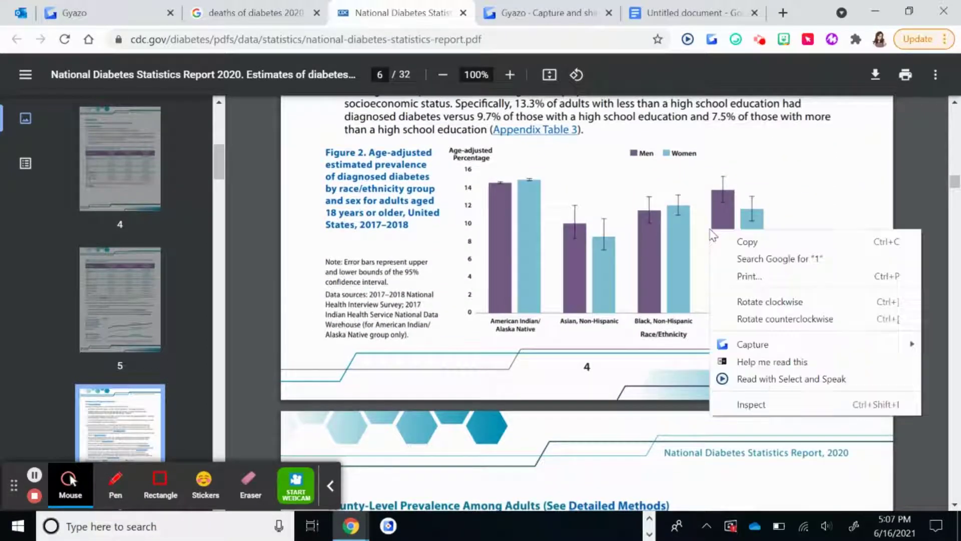
pyautogui.click(632, 260)
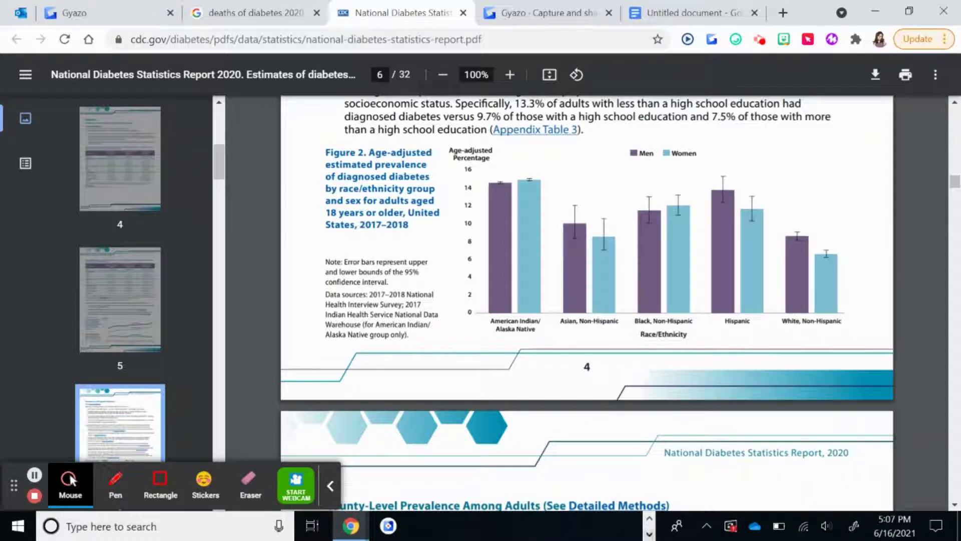
pyautogui.click(388, 527)
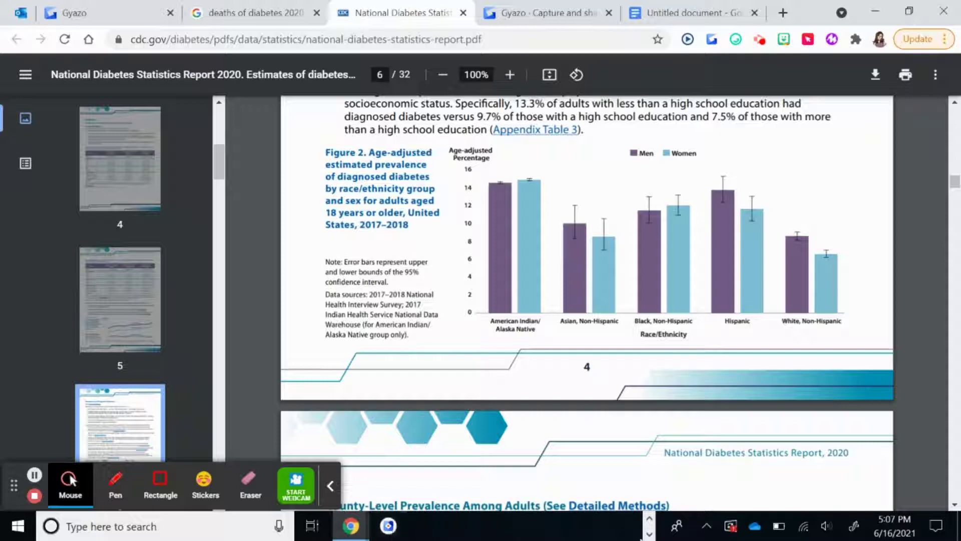
# - Use Gyazo from the taskbar to capture the Figure 2 race/ethnicity bar chart region
pyautogui.click(650, 520)
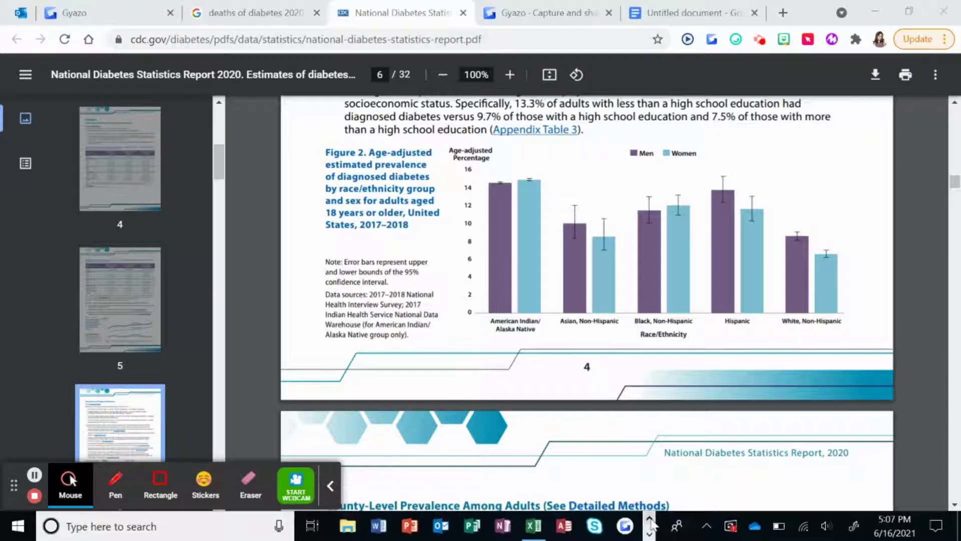
pyautogui.click(626, 526)
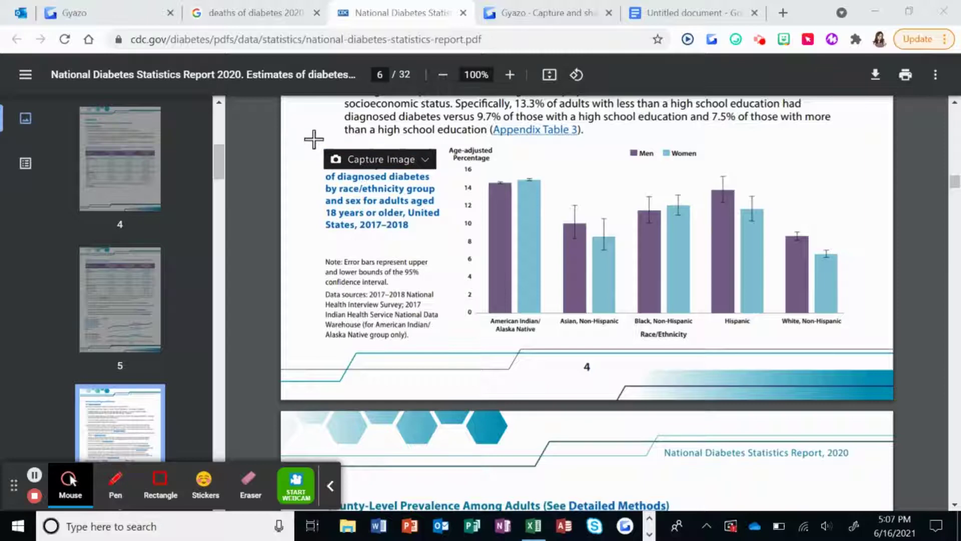
pyautogui.moveTo(314, 140); pyautogui.dragTo(887, 357)
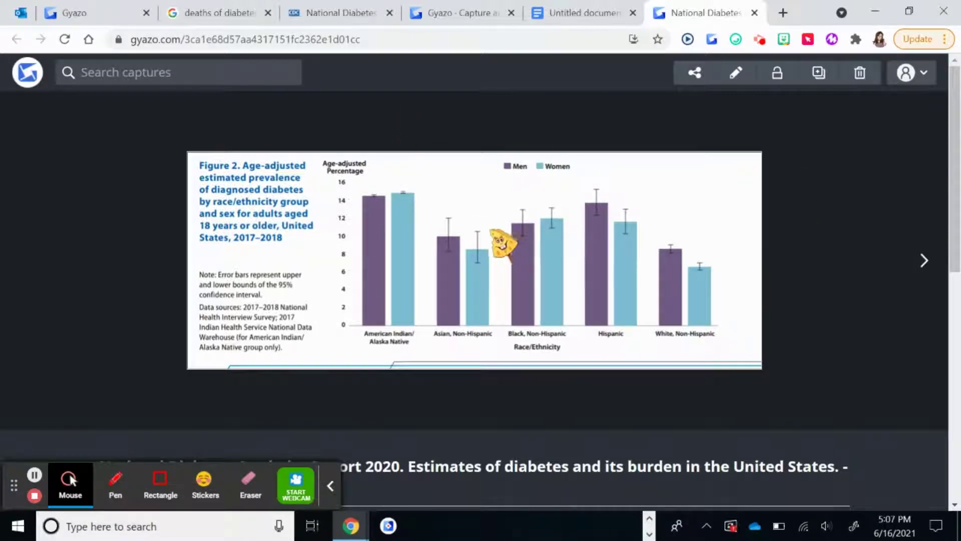
# - Cancel Save image as on the chart capture and switch to the Untitled document
pyautogui.rightClick(493, 223)
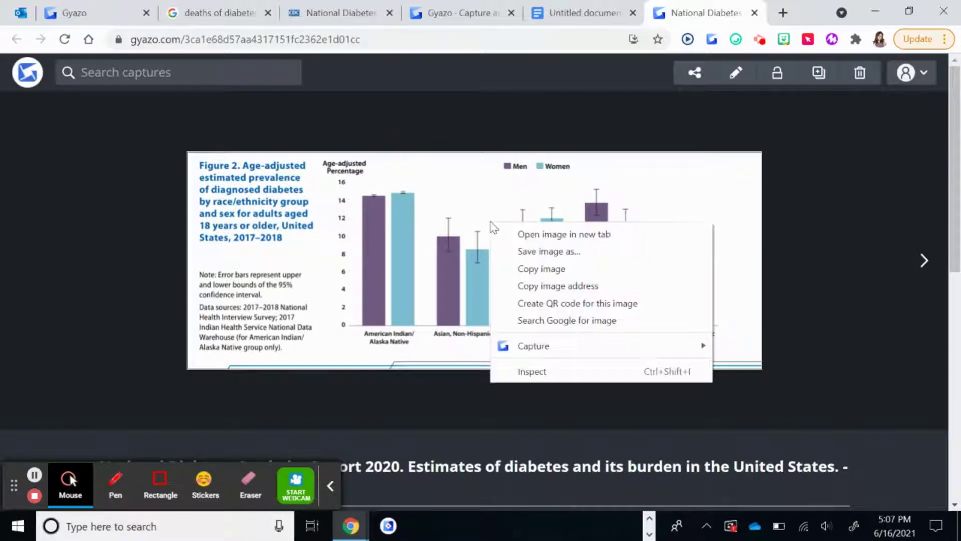
pyautogui.click(531, 251)
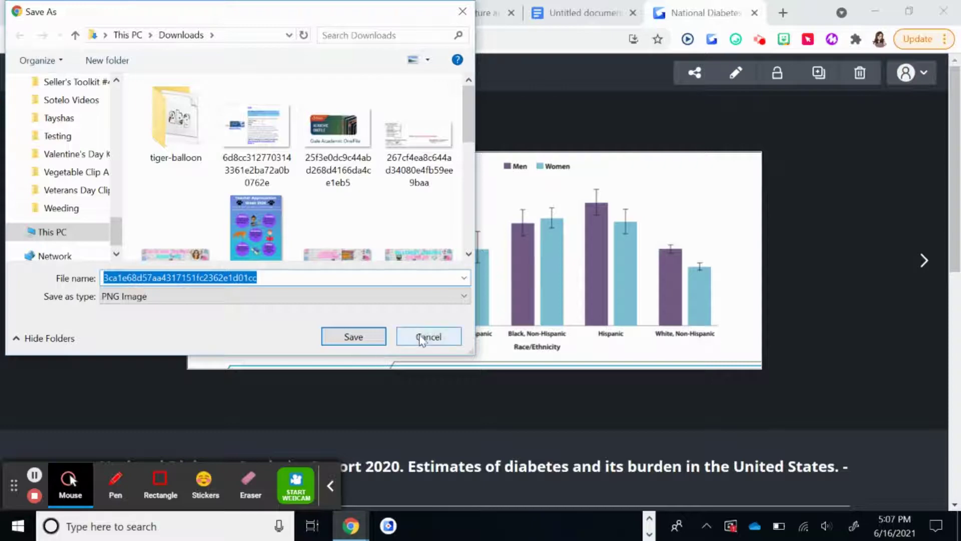
pyautogui.click(437, 344)
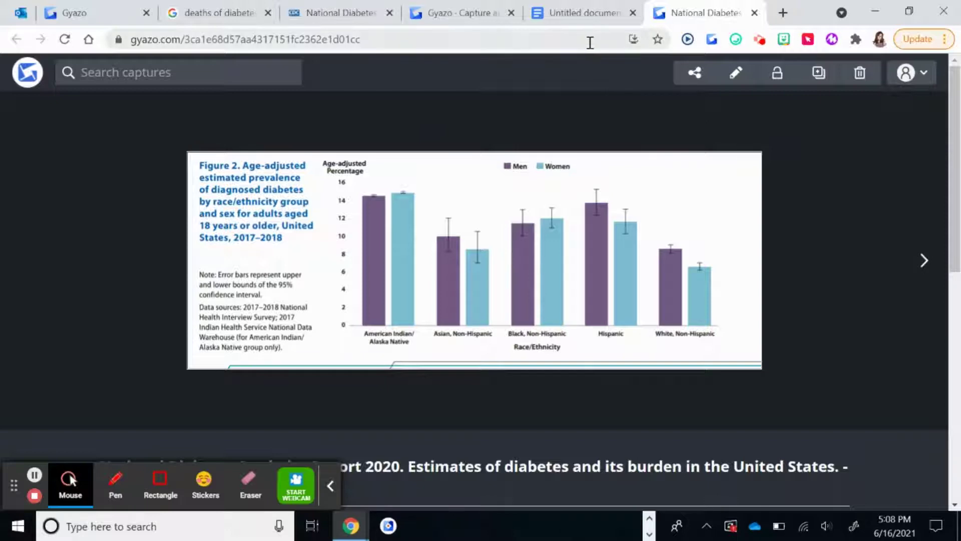
pyautogui.click(575, 12)
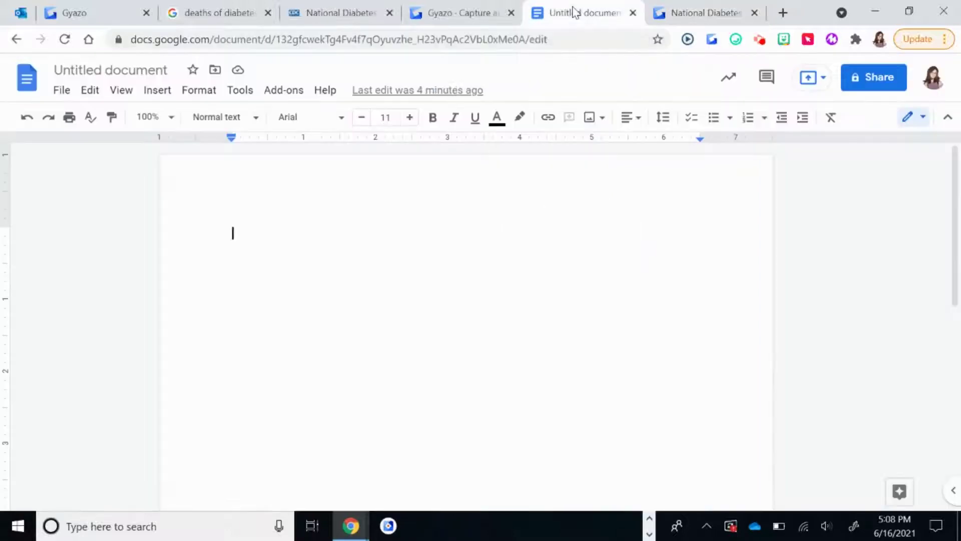
# - Upload the testsave chart image from Downloads into the Untitled document, then return to the Gyazo capture
pyautogui.click(157, 90)
pyautogui.moveTo(189, 120)
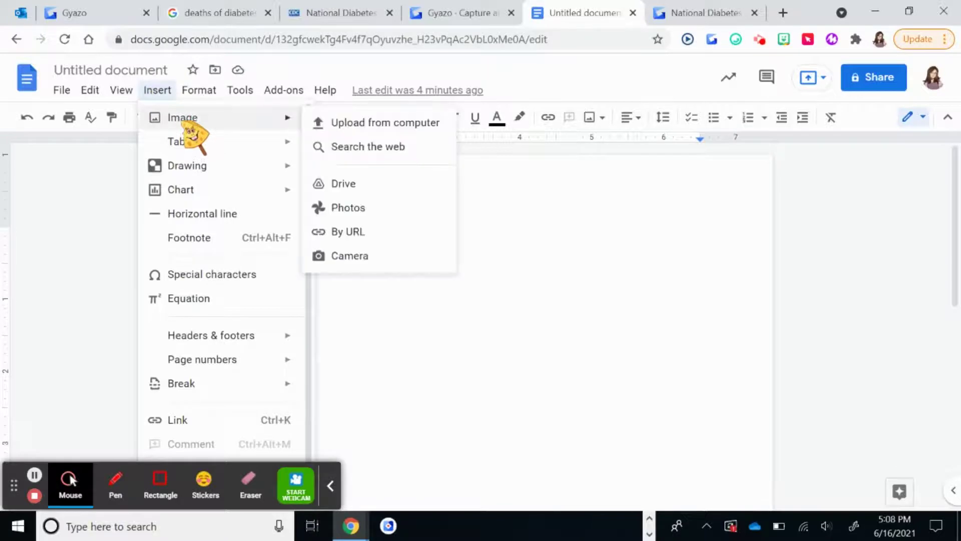
pyautogui.click(354, 122)
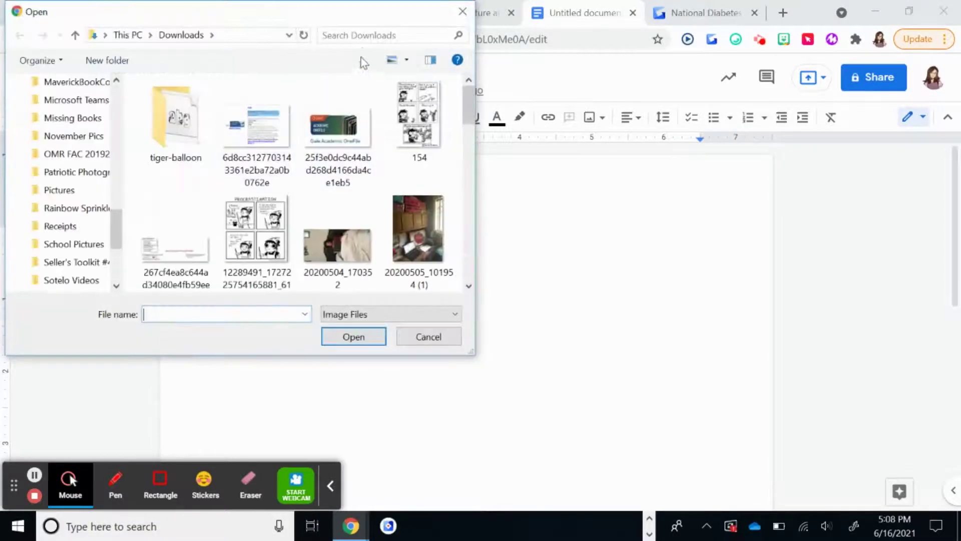
pyautogui.click(369, 36)
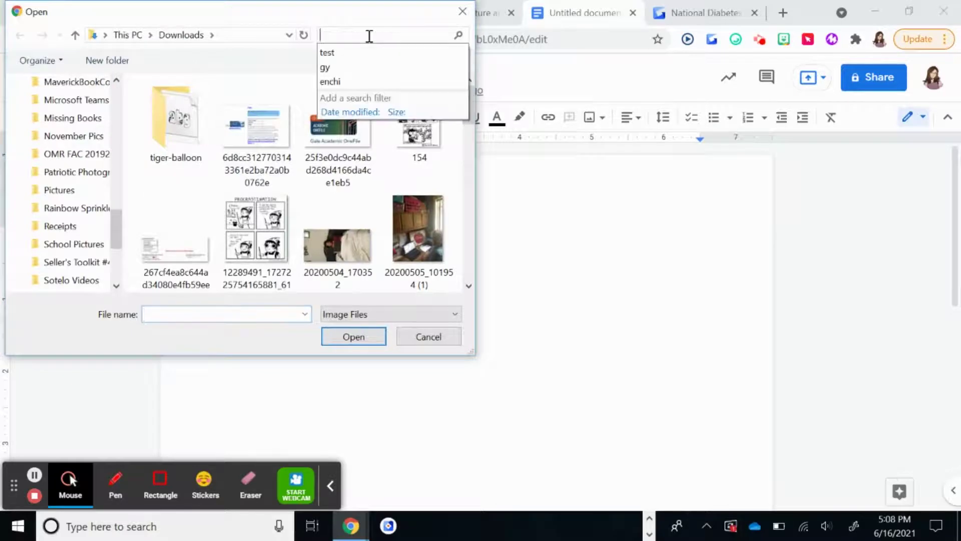
pyautogui.click(348, 52)
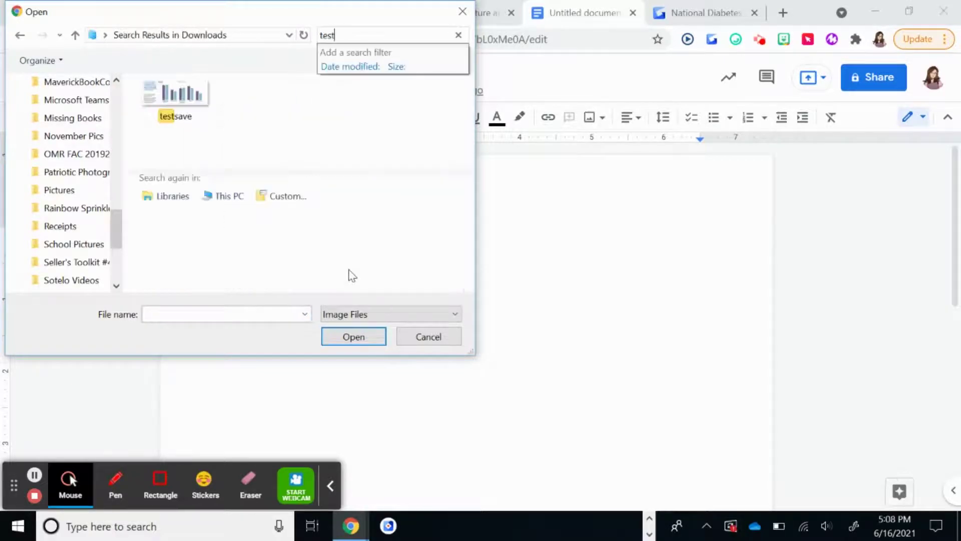
pyautogui.click(175, 110)
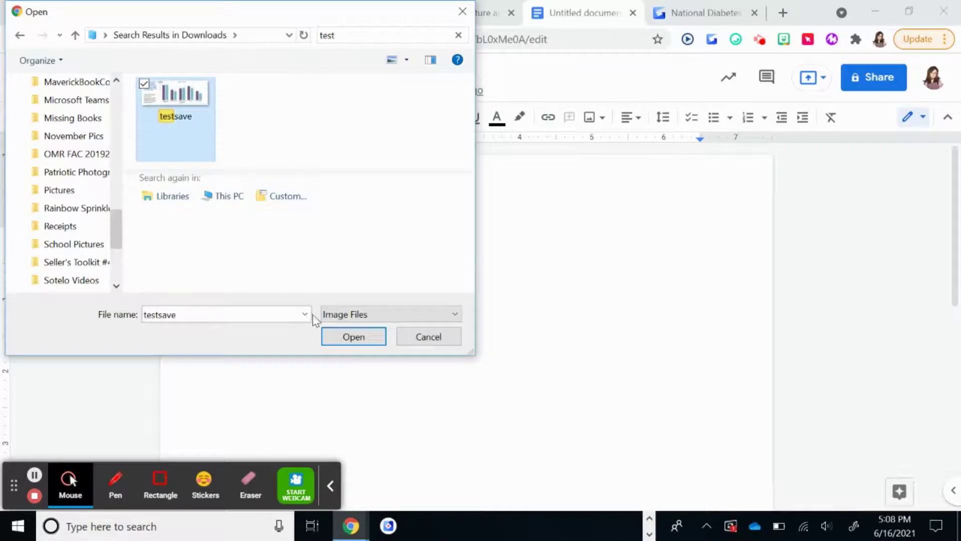
pyautogui.click(353, 337)
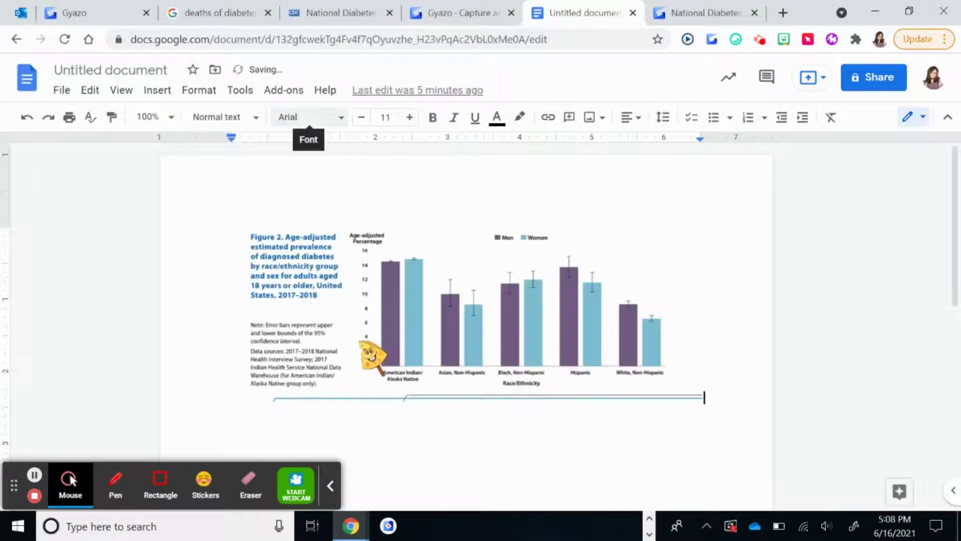
pyautogui.click(465, 11)
pyautogui.click(704, 7)
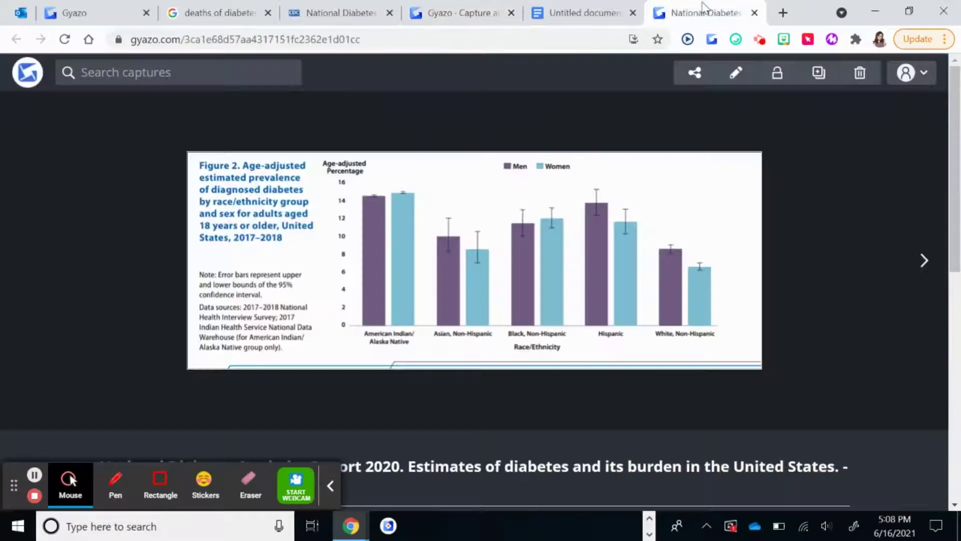
# - Open the Gyazo captures gallery, then return to the CDC report PDF at Figure 2
pyautogui.click(31, 78)
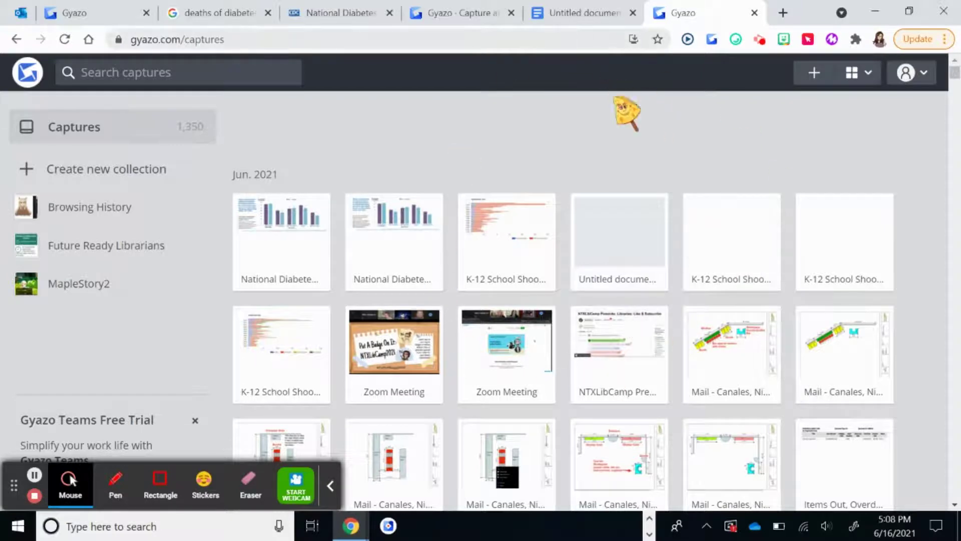
pyautogui.click(337, 6)
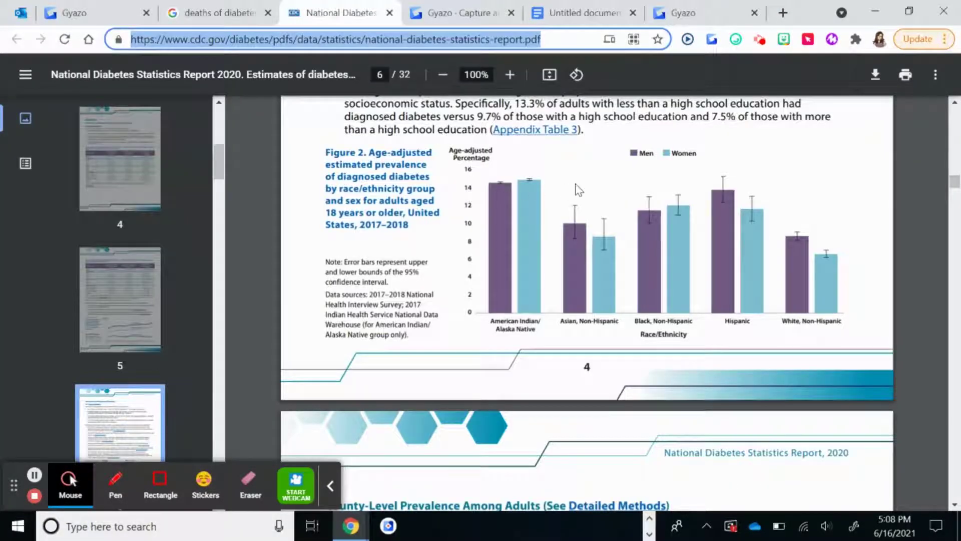
# - Flip to the search results and back, then select and clear part of the Figure 2 caption
pyautogui.click(237, 22)
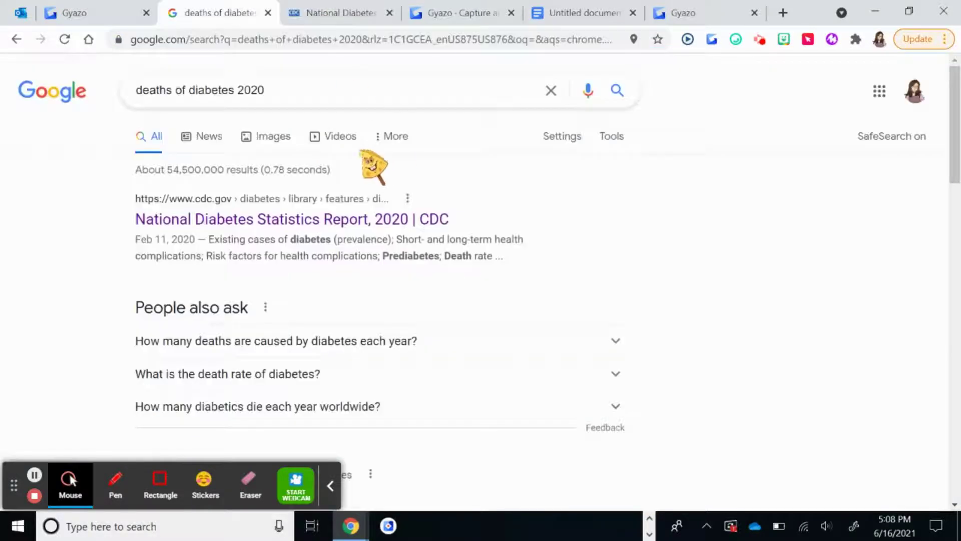
pyautogui.click(323, 11)
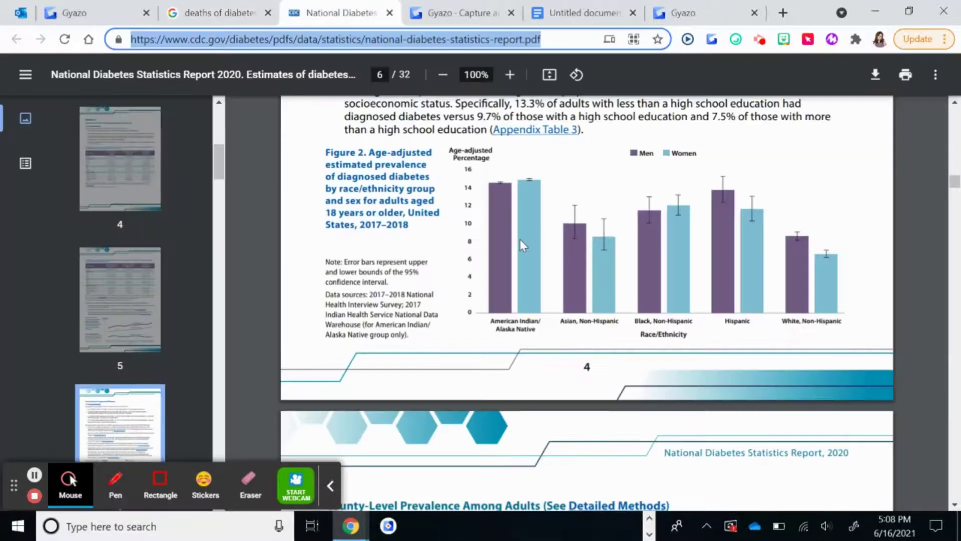
pyautogui.click(523, 218)
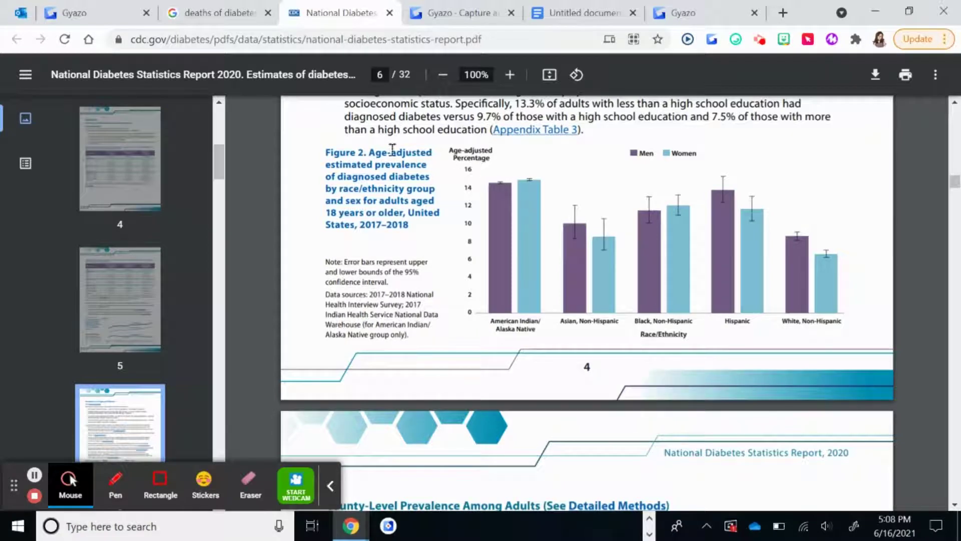
pyautogui.moveTo(345, 159); pyautogui.dragTo(359, 161)
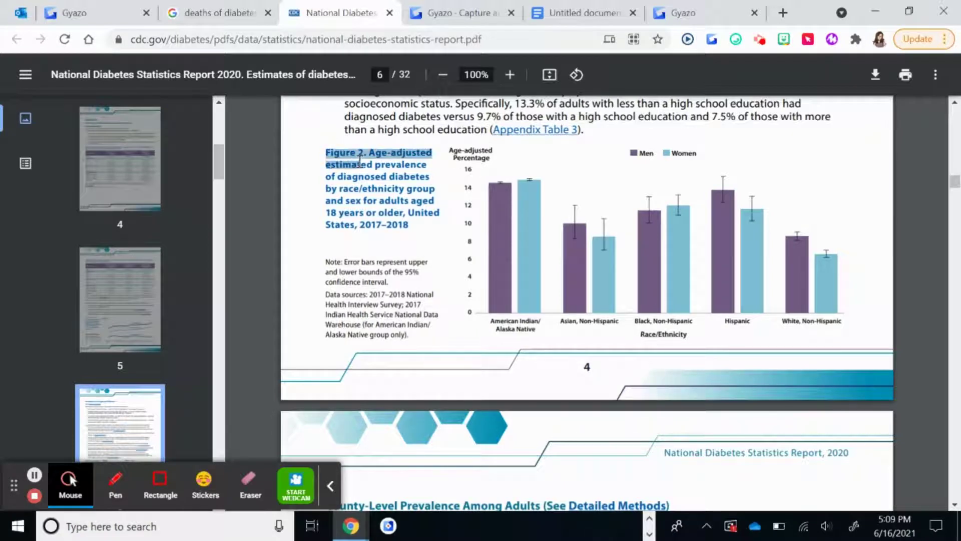
pyautogui.click(320, 138)
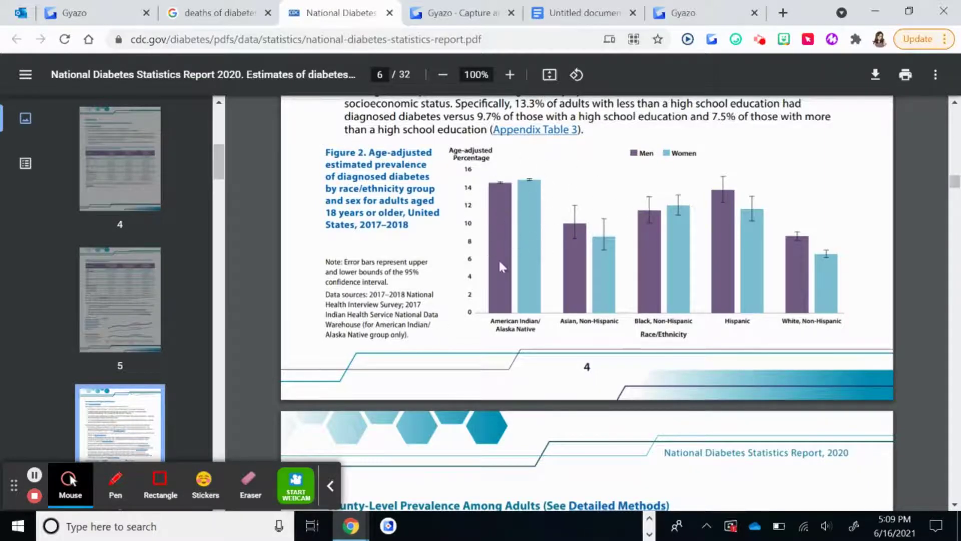
# - Open the National Diabetes Statistics Report, 2020 page from the search results, then show Gyazo home
pyautogui.click(234, 15)
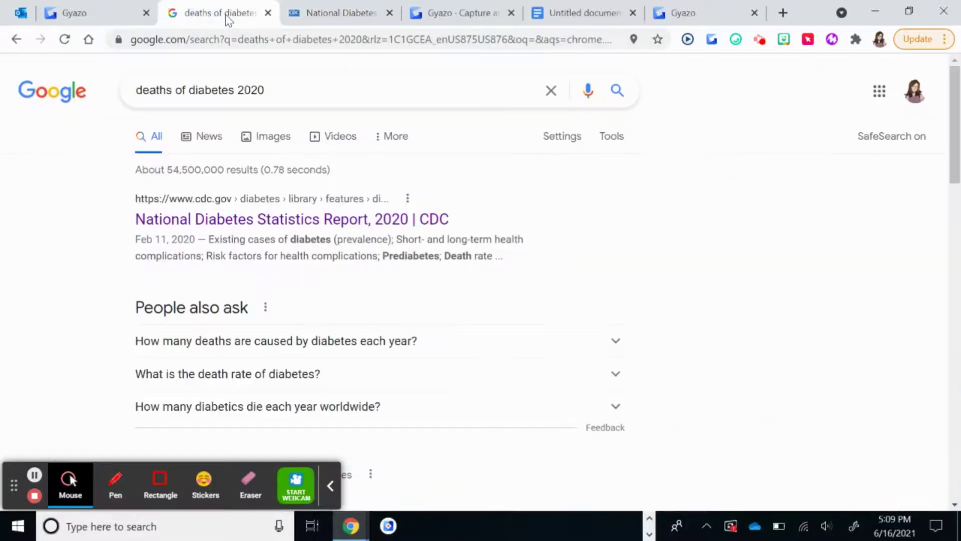
pyautogui.click(242, 220)
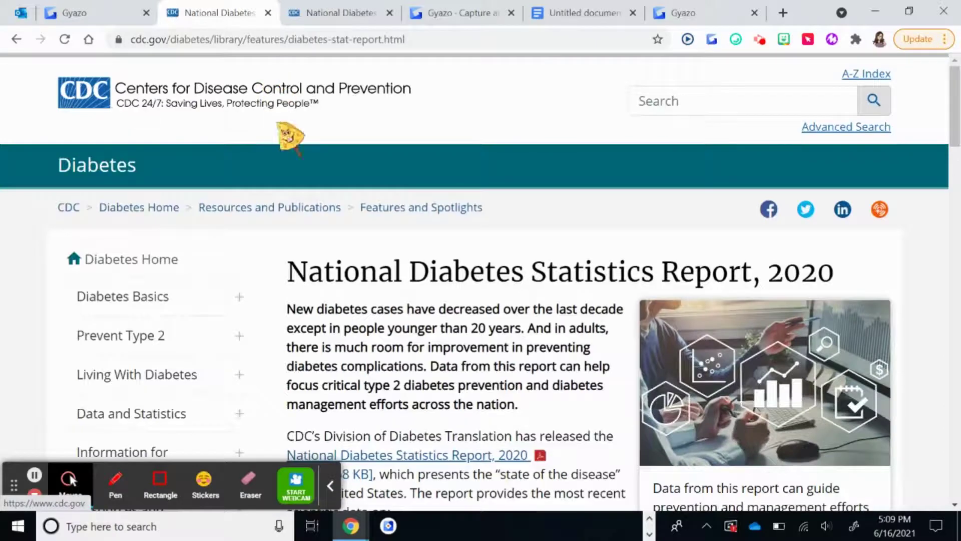
pyautogui.click(330, 12)
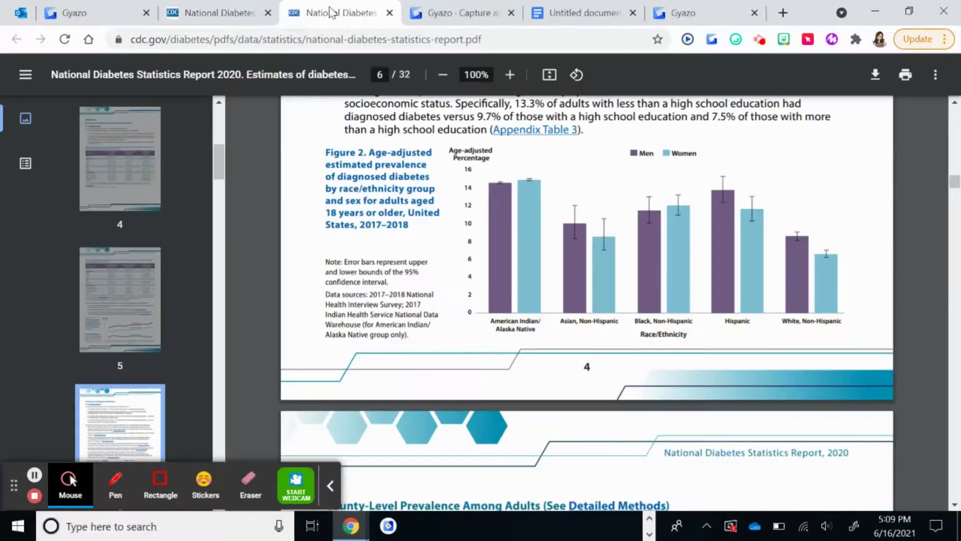
pyautogui.click(463, 6)
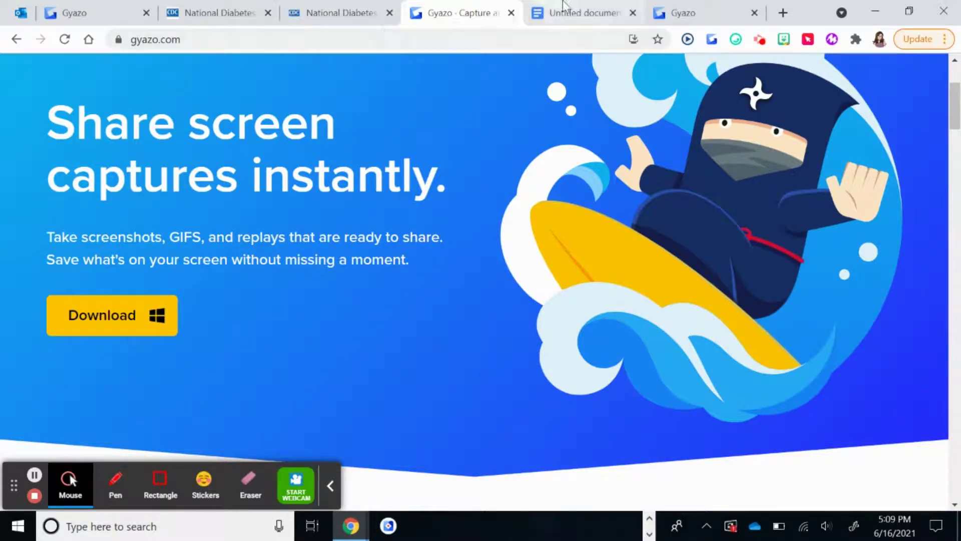
# - Page back through six older saved Gyazo captures, then move the Untitled document tab ahead of Gyazo
pyautogui.click(687, 15)
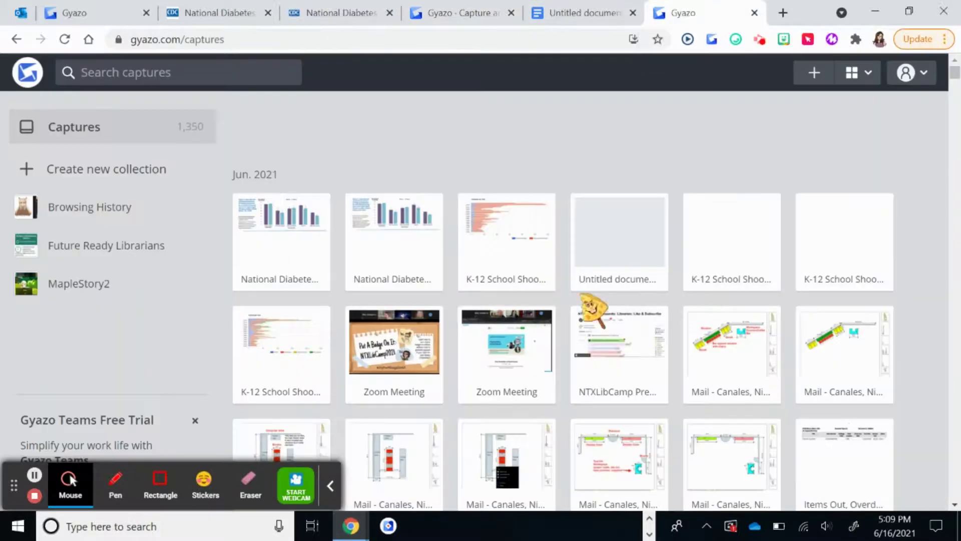
pyautogui.scroll(-3, 765, 216)
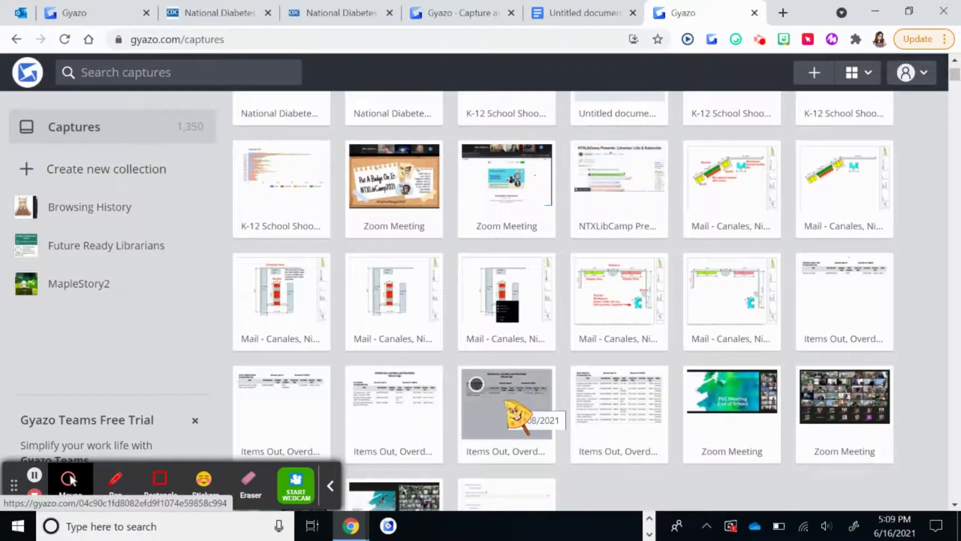
pyautogui.click(515, 413)
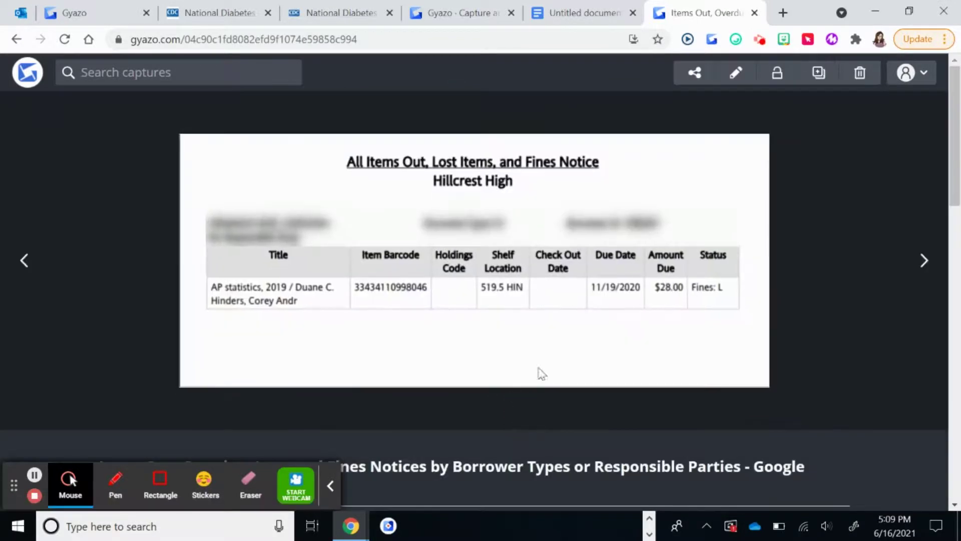
pyautogui.click(25, 261)
pyautogui.click(25, 260)
pyautogui.click(25, 260)
pyautogui.click(25, 261)
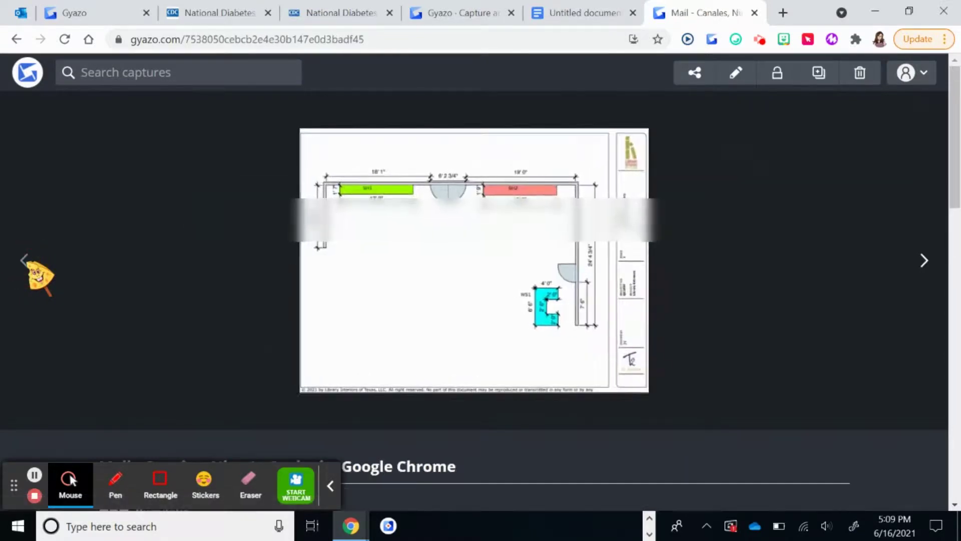
pyautogui.click(25, 261)
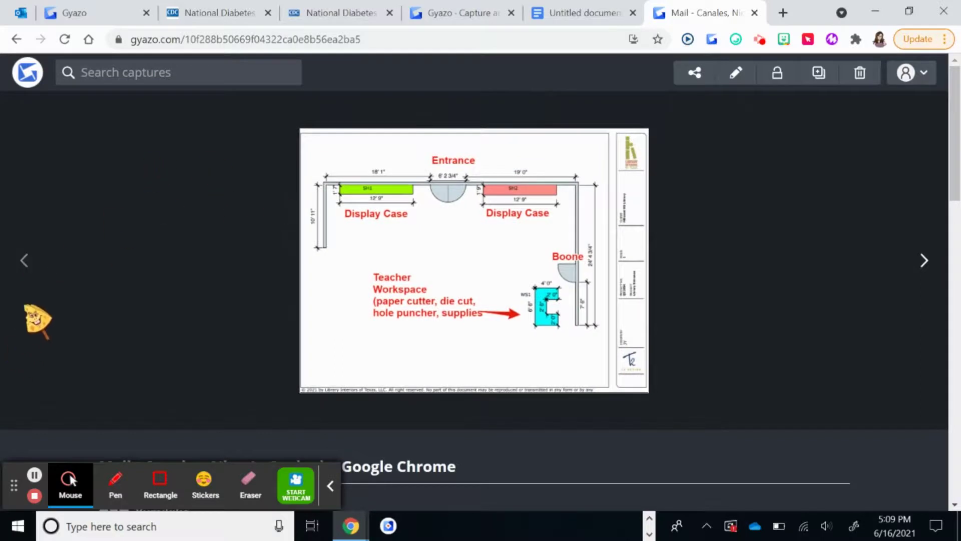
pyautogui.click(25, 261)
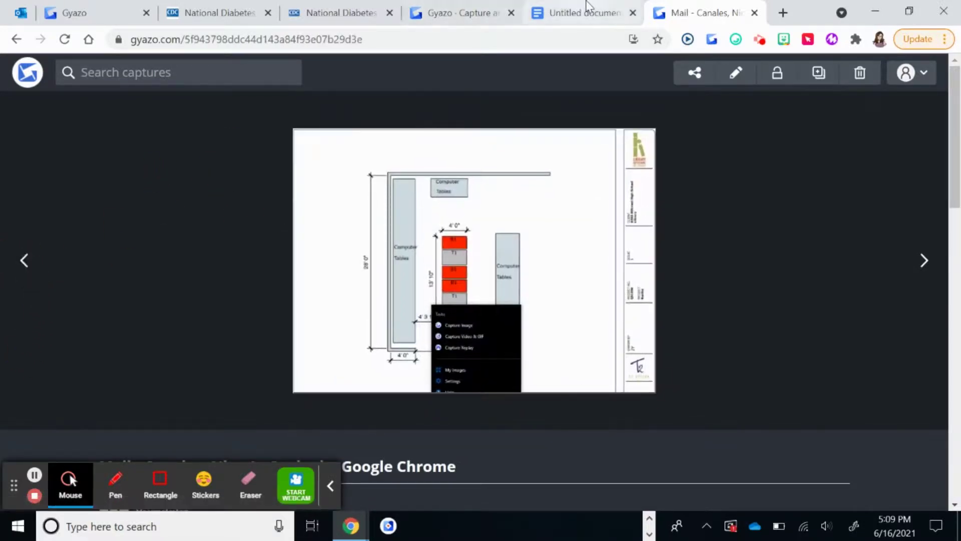
pyautogui.moveTo(587, 7); pyautogui.dragTo(501, 9)
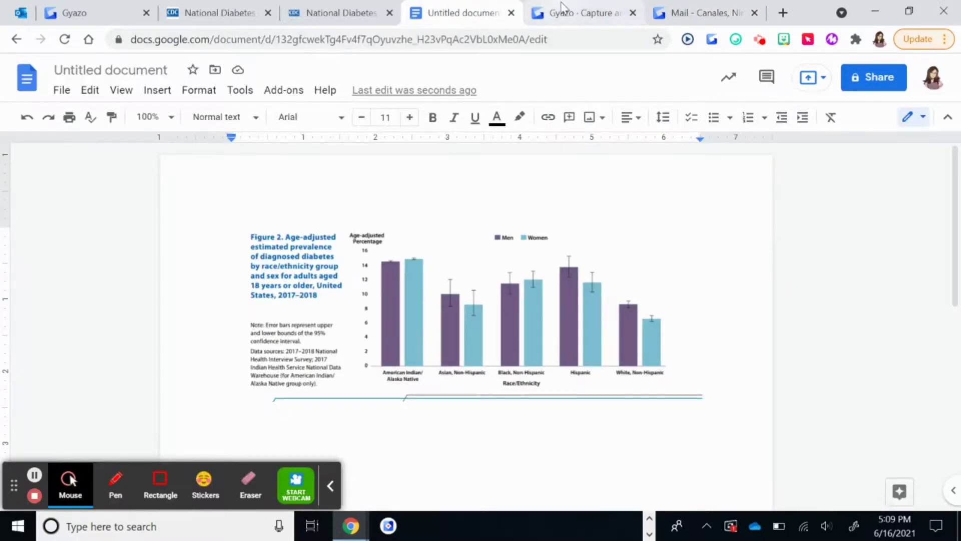
# - Leave the Google Doc with the diabetes chart and open a new blank Chrome tab
pyautogui.click(562, 7)
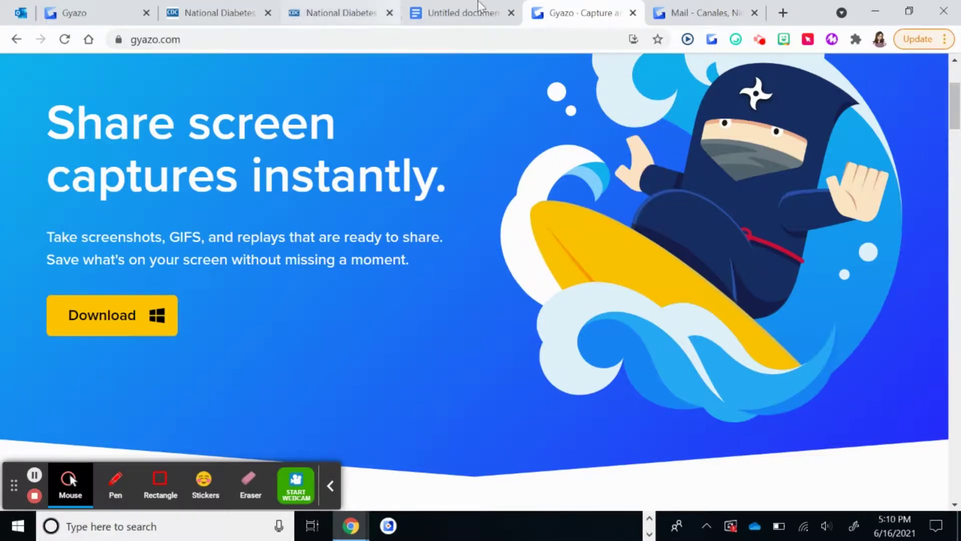
pyautogui.click(783, 13)
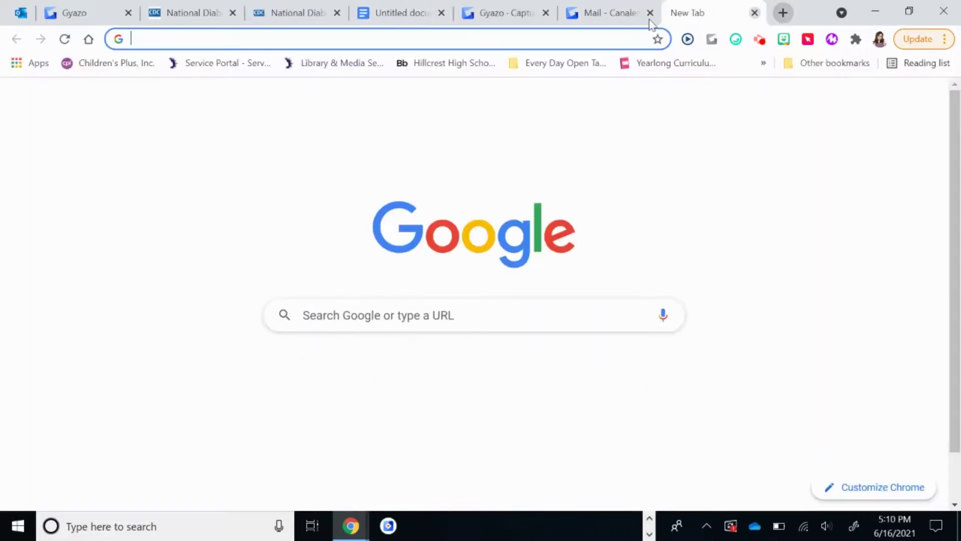
# - Open the Hillcrest High School Library welcome page from the bookmark and scroll through it
pyautogui.click(466, 63)
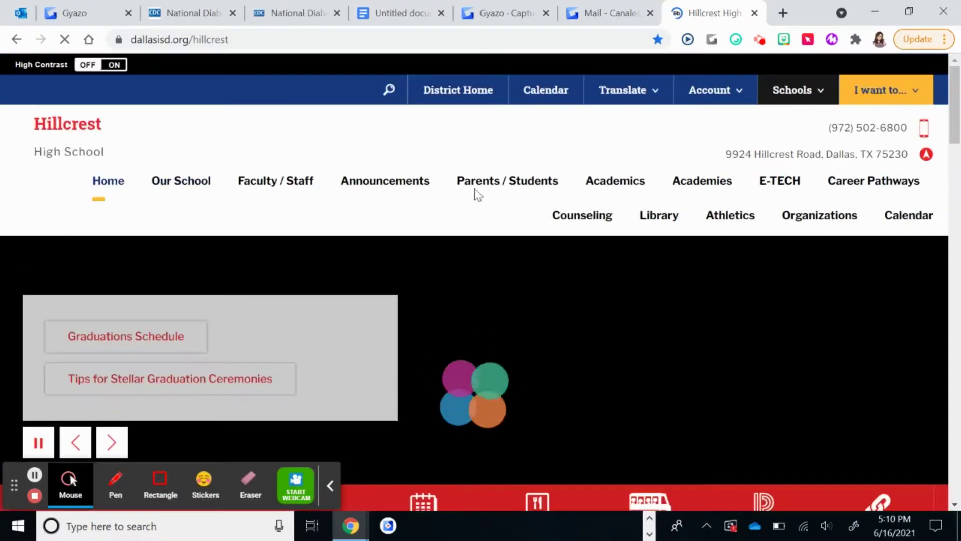
pyautogui.moveTo(651, 234)
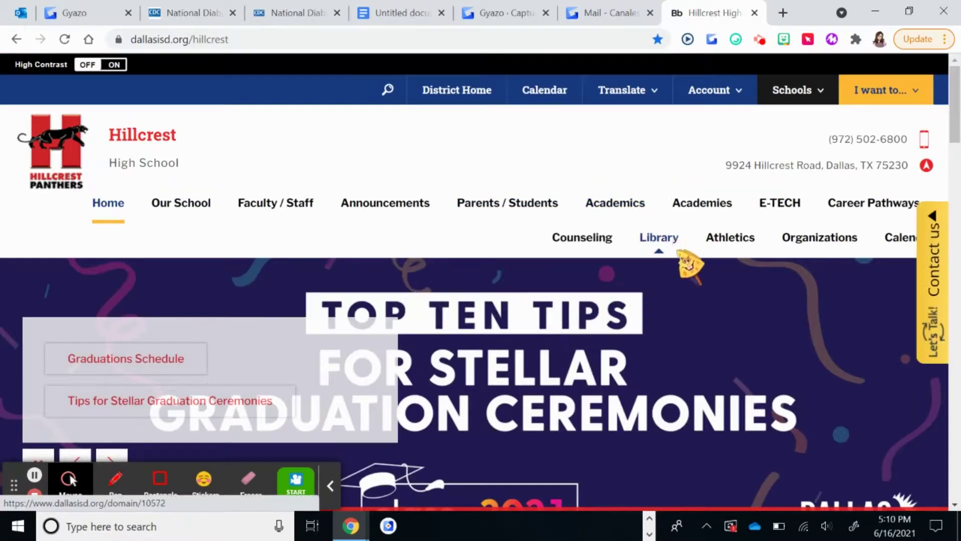
pyautogui.click(660, 240)
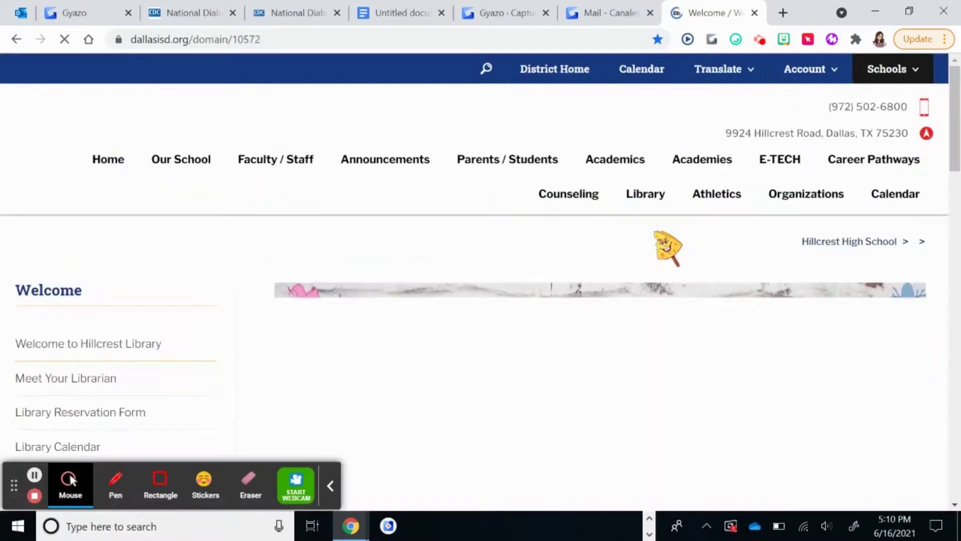
pyautogui.scroll(-2, 871, 306)
pyautogui.scroll(-6, 872, 307)
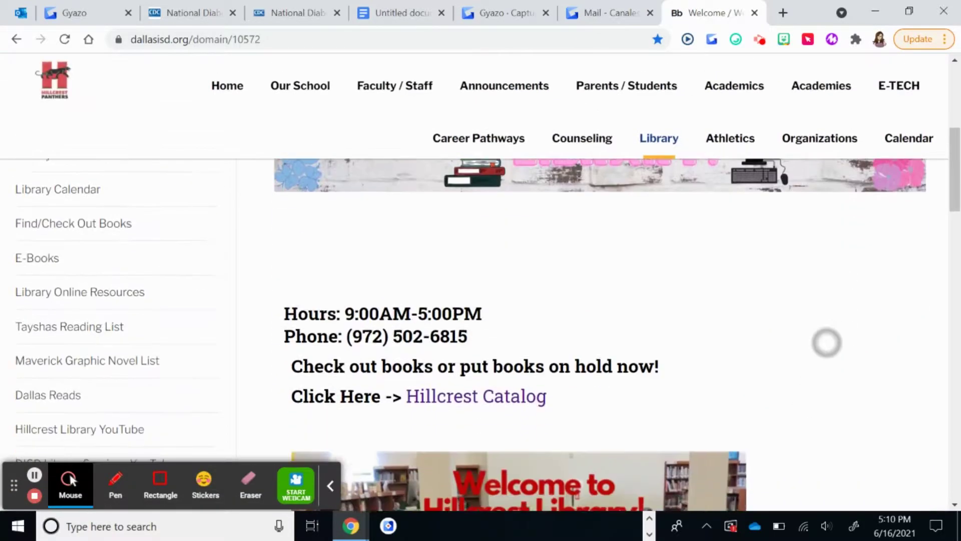
pyautogui.scroll(-12, 800, 421)
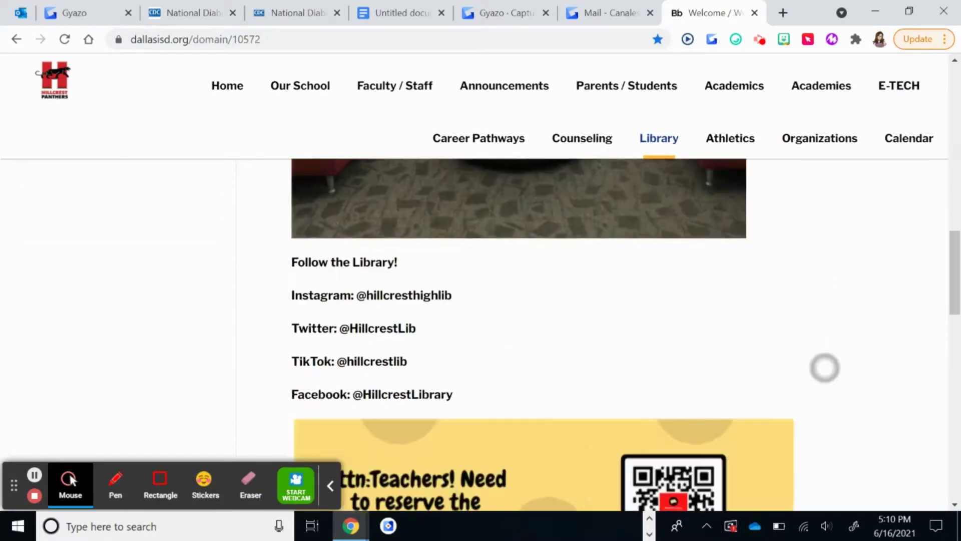
pyautogui.scroll(-6, 832, 357)
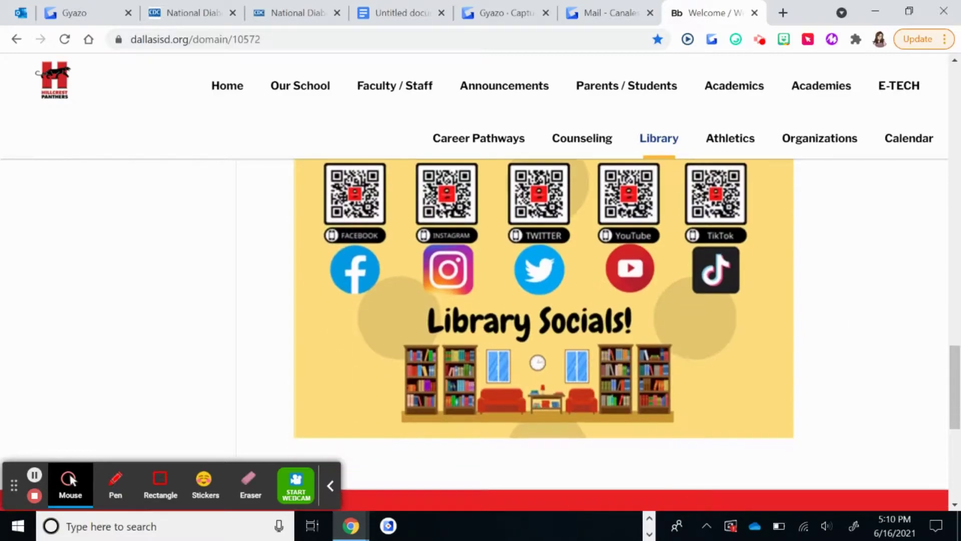
pyautogui.scroll(2, 842, 285)
pyautogui.scroll(9, 843, 285)
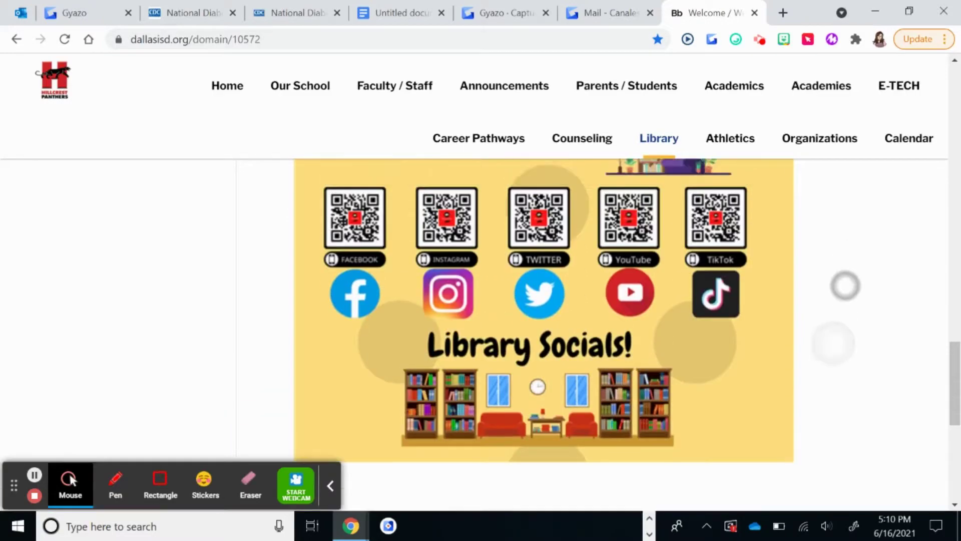
pyautogui.scroll(6, 601, 301)
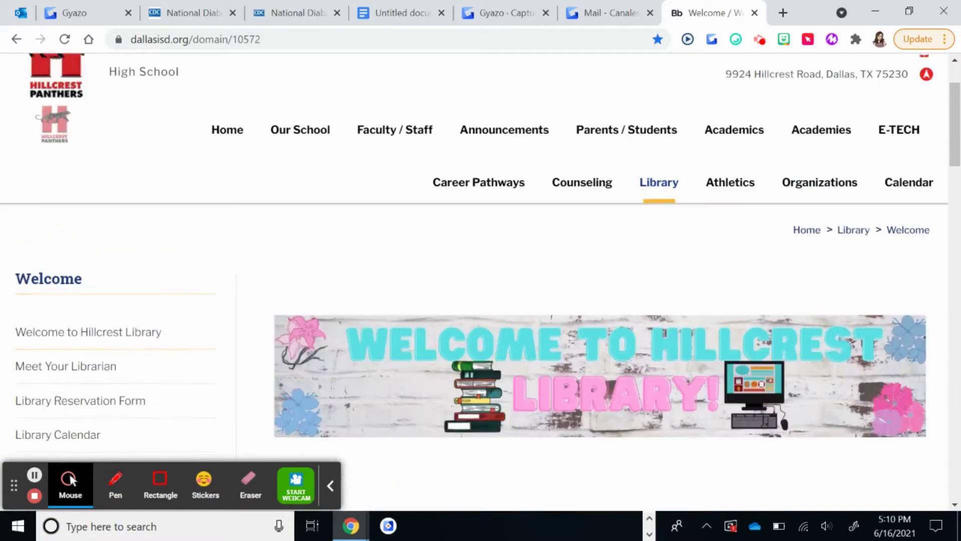
# - Return to the CDC National Diabetes Statistics Report, 2020 web page
pyautogui.click(507, 15)
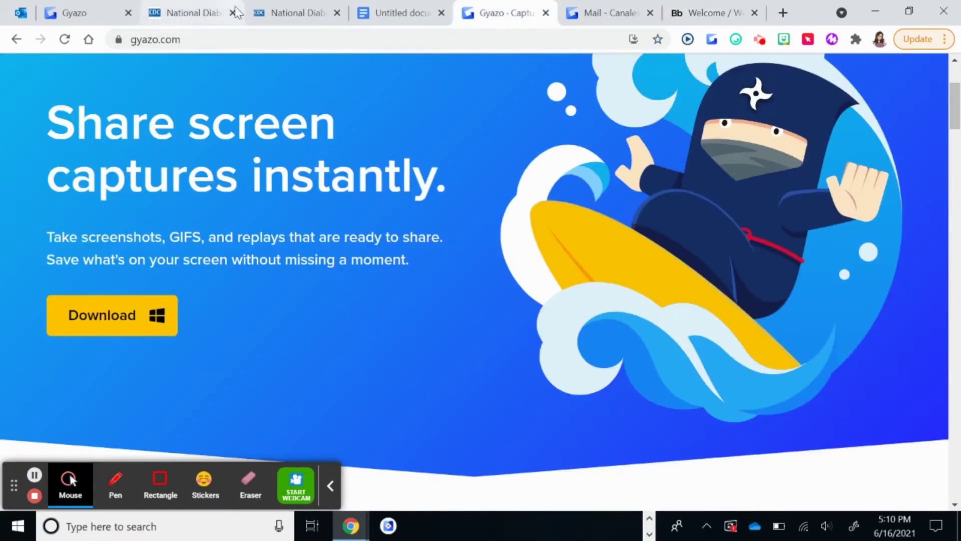
pyautogui.click(291, 12)
pyautogui.click(204, 5)
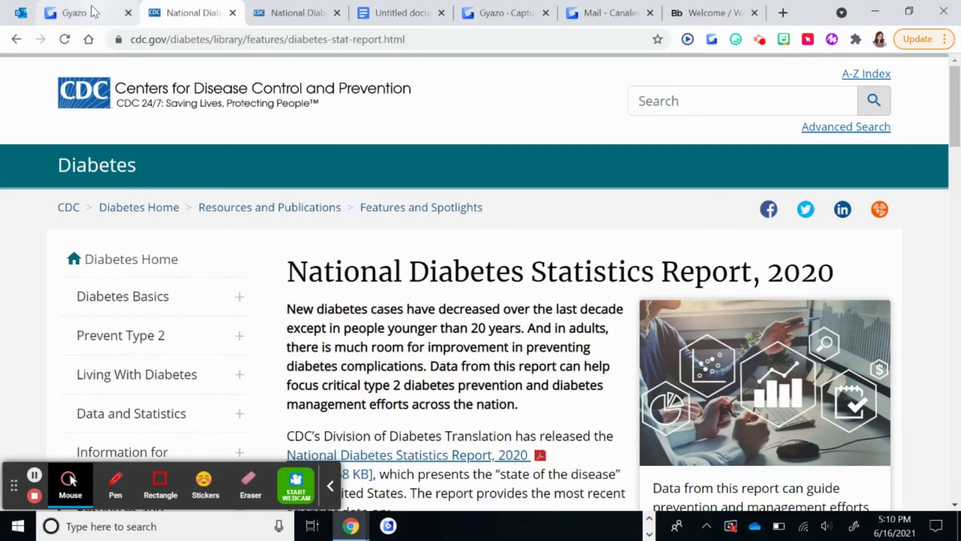